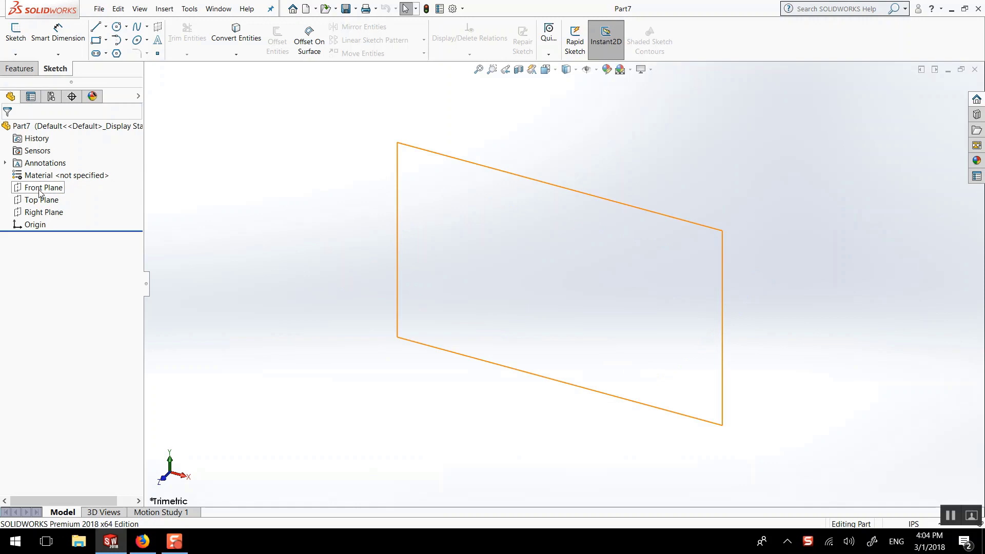
# Step: Sketch on the Front Plane a diagonal line about 10.9 cm long with a horizontal line about 3.5 cm long from its lower end
pyautogui.click(39, 189)
pyautogui.click(47, 176)
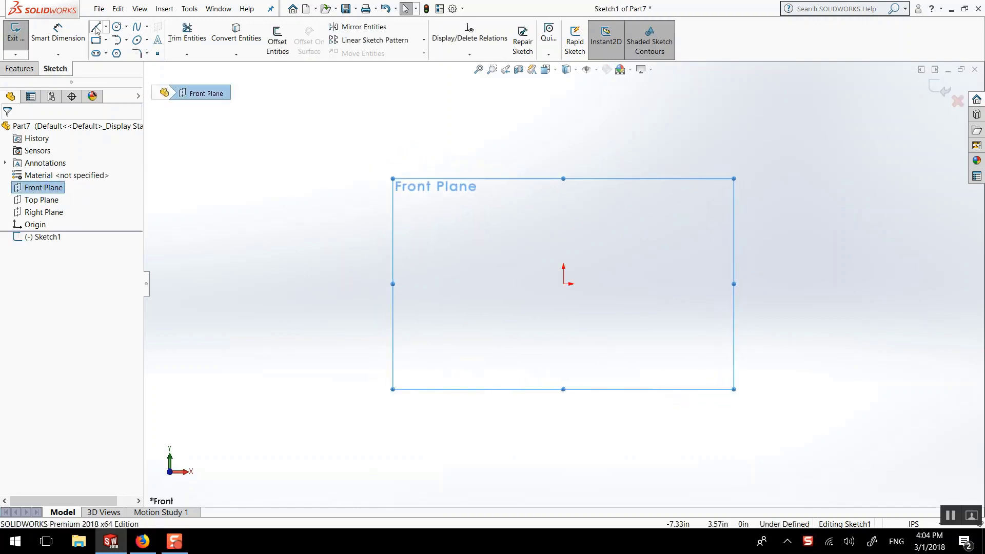
pyautogui.click(516, 209)
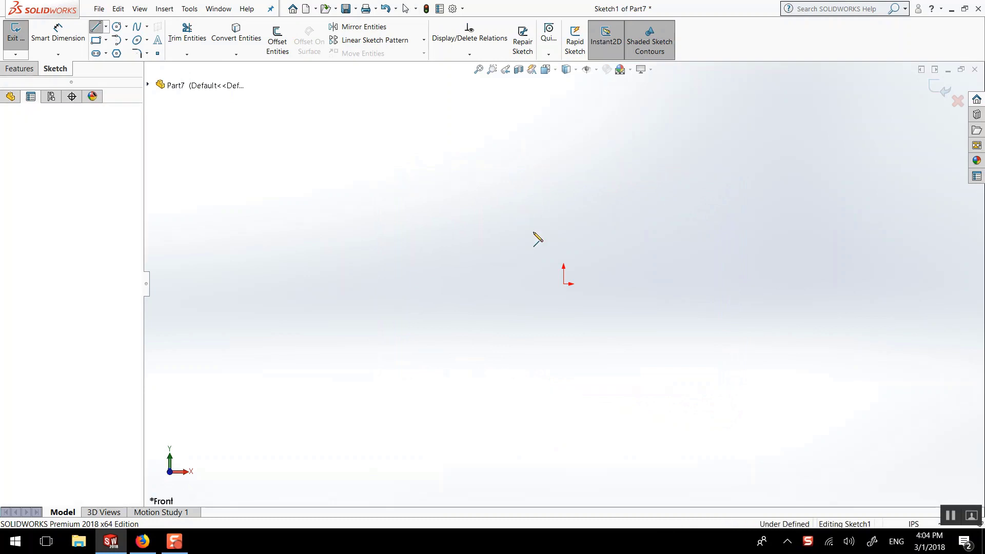
pyautogui.click(610, 341)
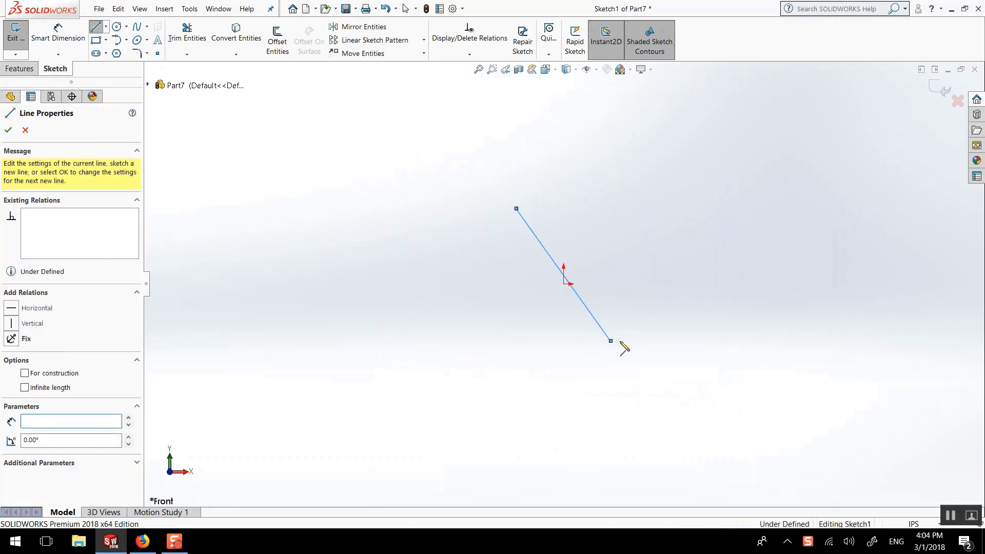
pyautogui.click(664, 354)
pyautogui.press('Escape')
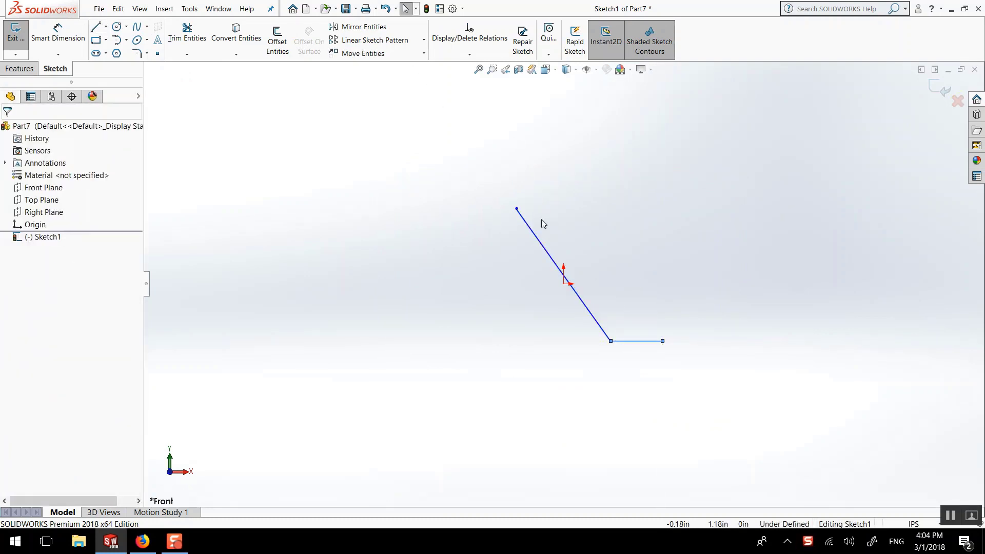
# Step: Draw a horizontal line about 2.3 cm long outward from the diagonal's upper end
pyautogui.press('Return')
pyautogui.moveTo(517, 210); pyautogui.dragTo(471, 208)
pyautogui.press('Escape')
# Step: Switch the document units to CGS (centimeter, gram, second) and reopen the profile sketch for editing
pyautogui.click(914, 524)
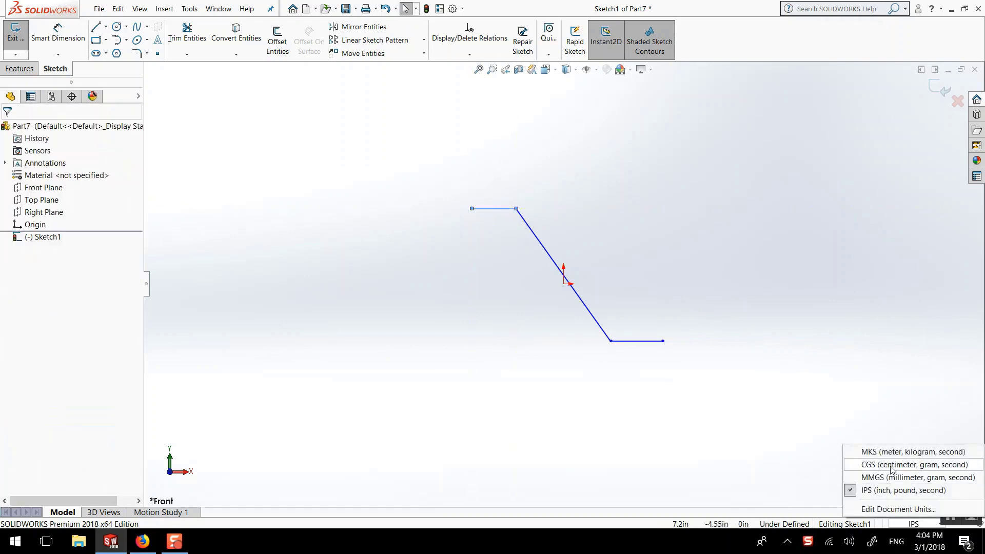
pyautogui.click(859, 464)
pyautogui.click(15, 34)
pyautogui.click(43, 237)
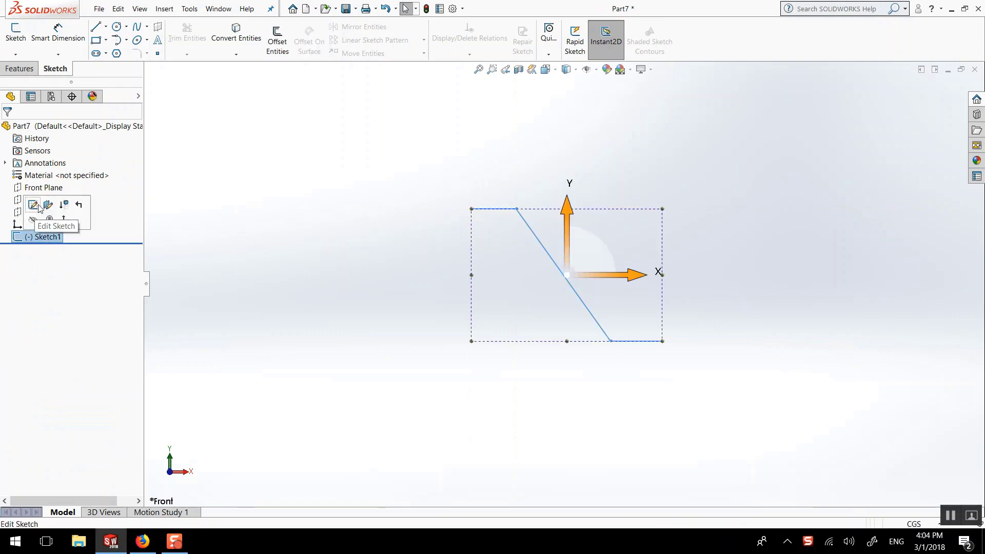
pyautogui.click(34, 204)
# Step: Dimension the upper and lower horizontal lines to 3 cm each
pyautogui.click(58, 32)
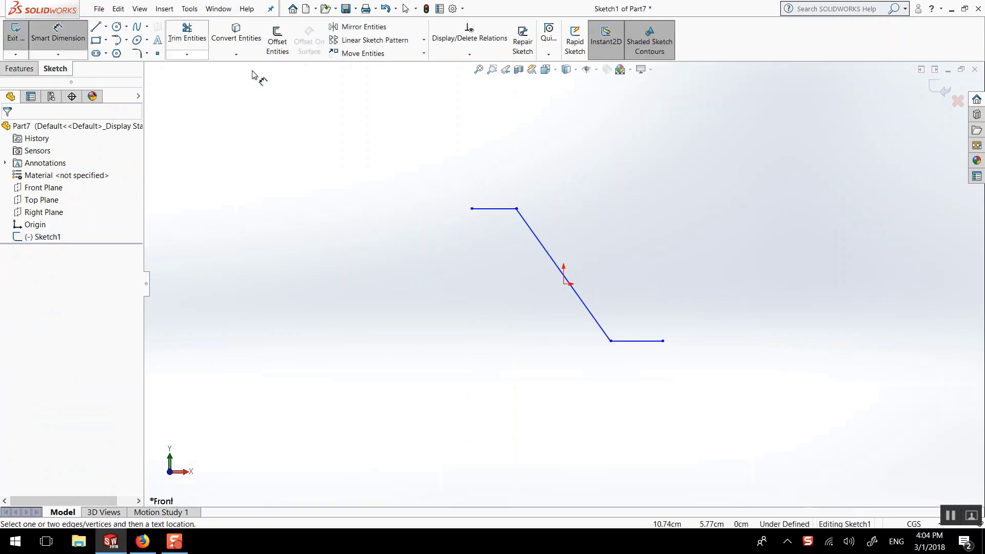
pyautogui.click(506, 208)
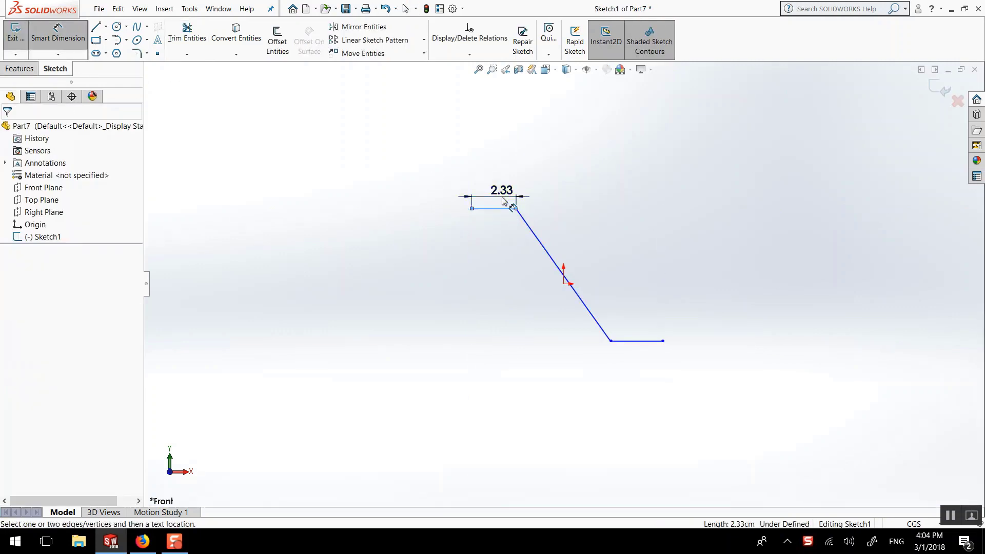
pyautogui.click(503, 201)
pyautogui.write('3')
pyautogui.press('Return')
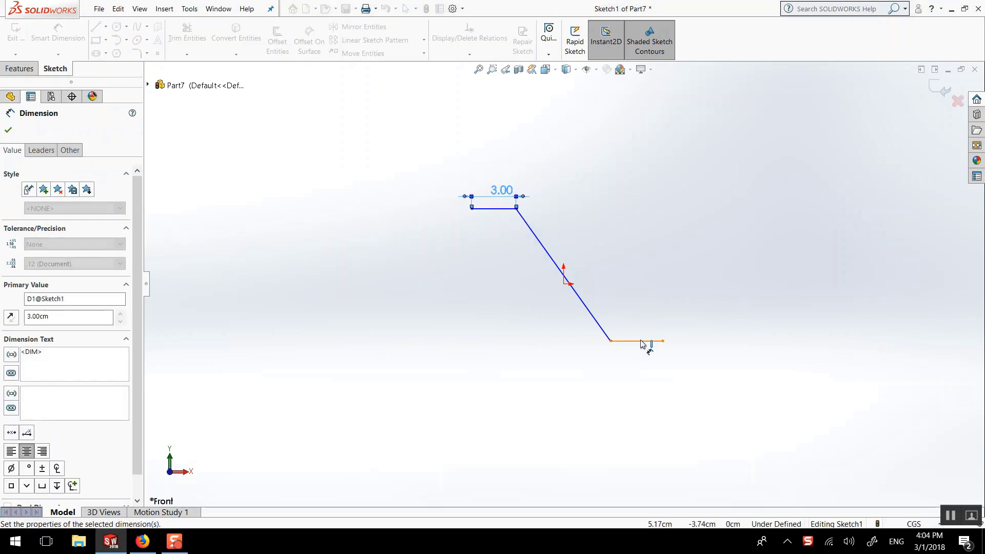
pyautogui.click(641, 340)
pyautogui.click(645, 328)
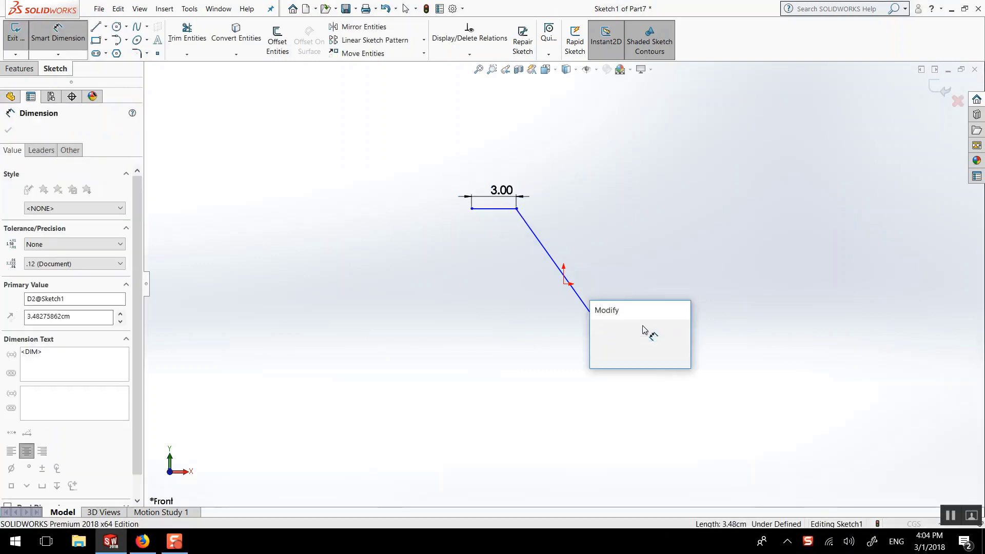
pyautogui.write('3')
pyautogui.press('Return')
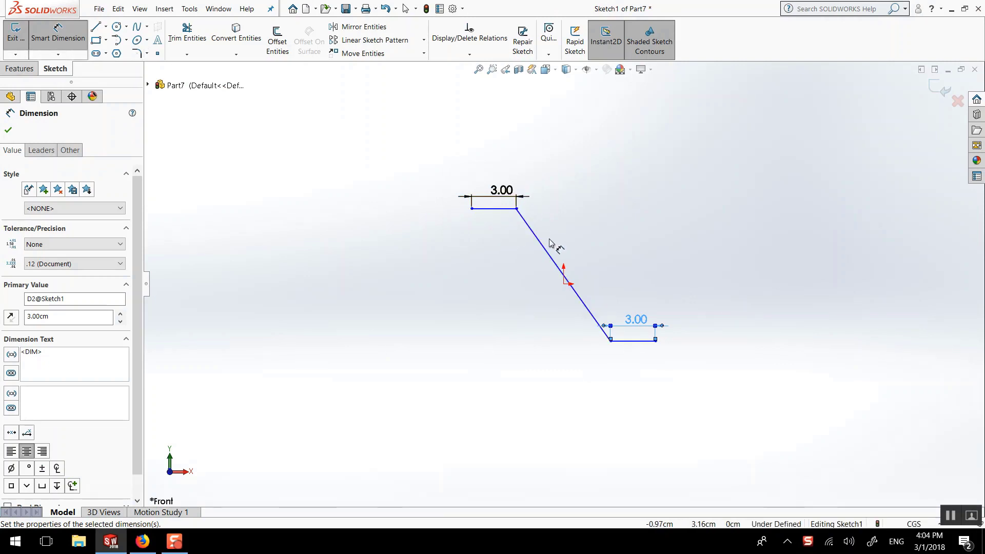
# Step: Dimension the diagonal line's length to 10 cm
pyautogui.click(541, 245)
pyautogui.click(556, 230)
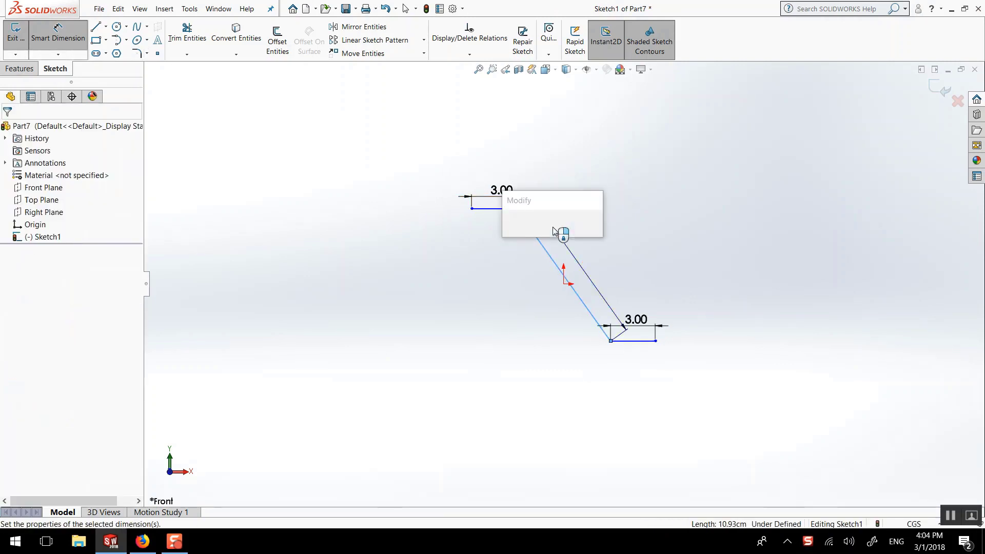
pyautogui.write('10')
pyautogui.press('Return')
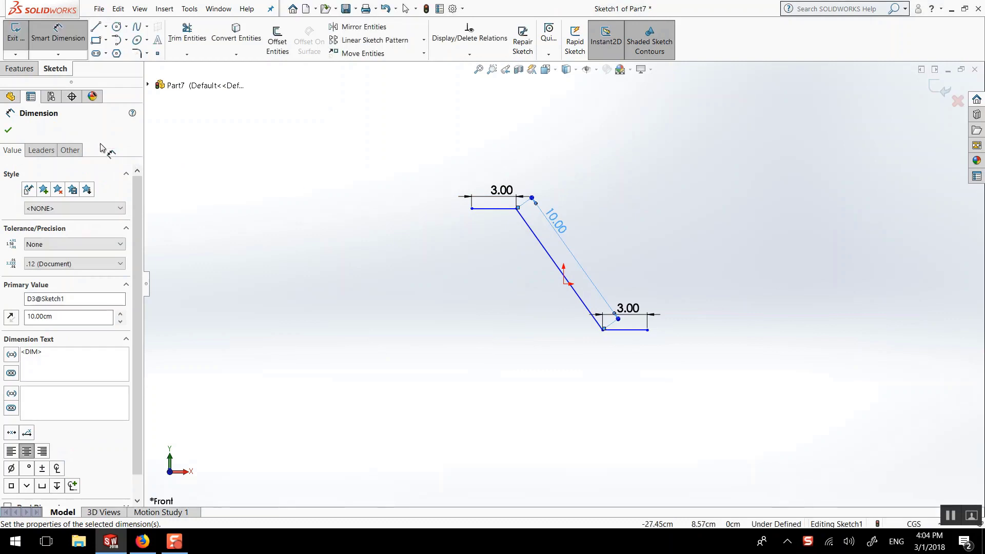
pyautogui.click(8, 129)
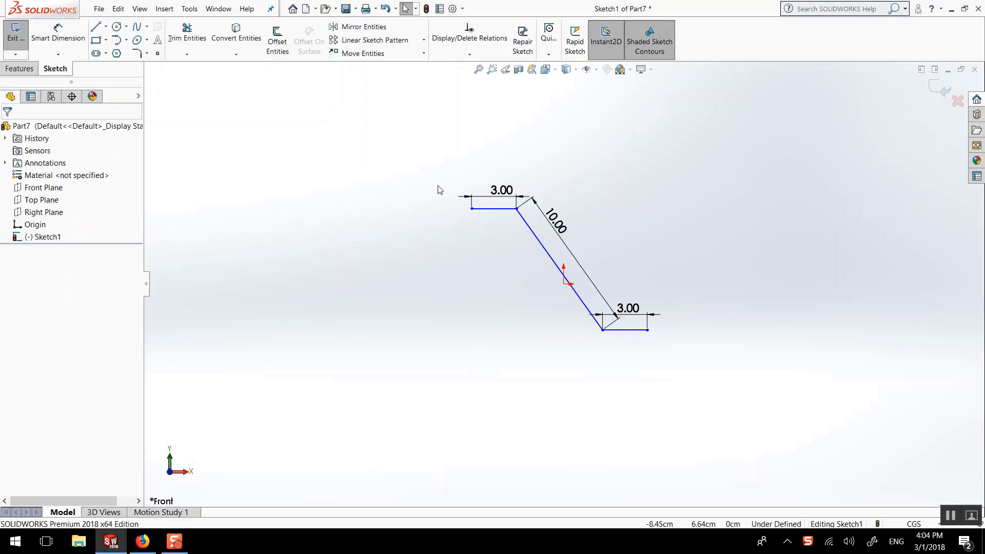
pyautogui.press('f')
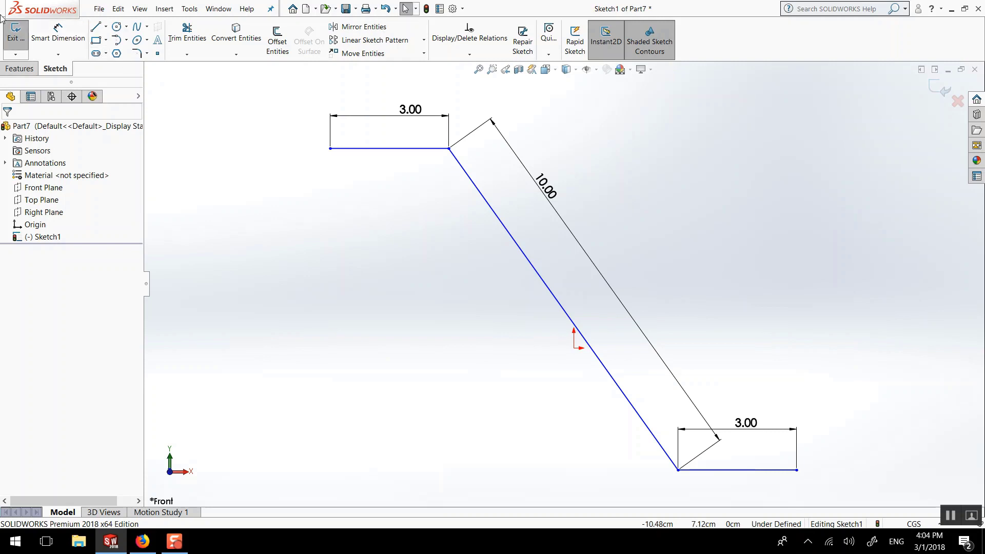
# Step: Dimension the angle between the diagonal and the lower horizontal line to 60 degrees
pyautogui.click(58, 33)
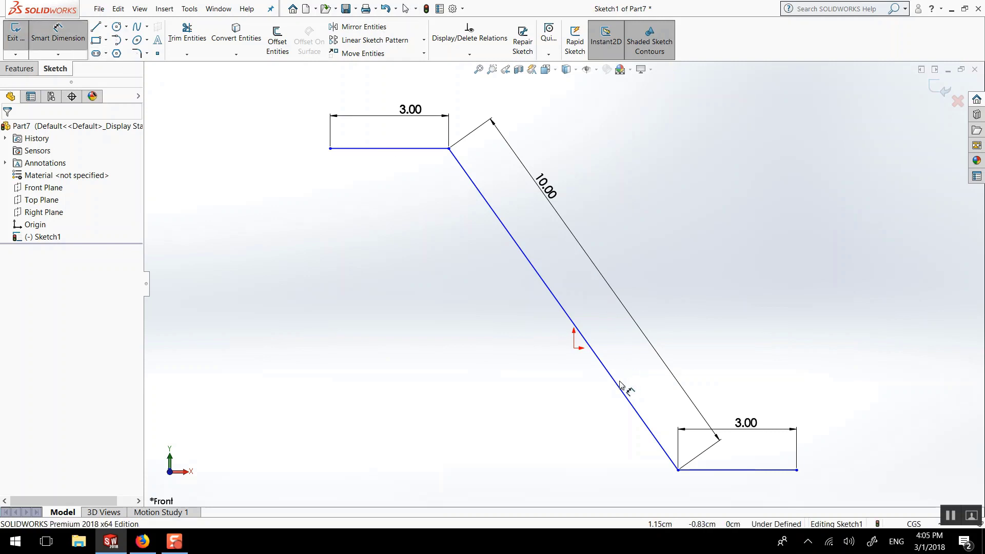
pyautogui.click(618, 386)
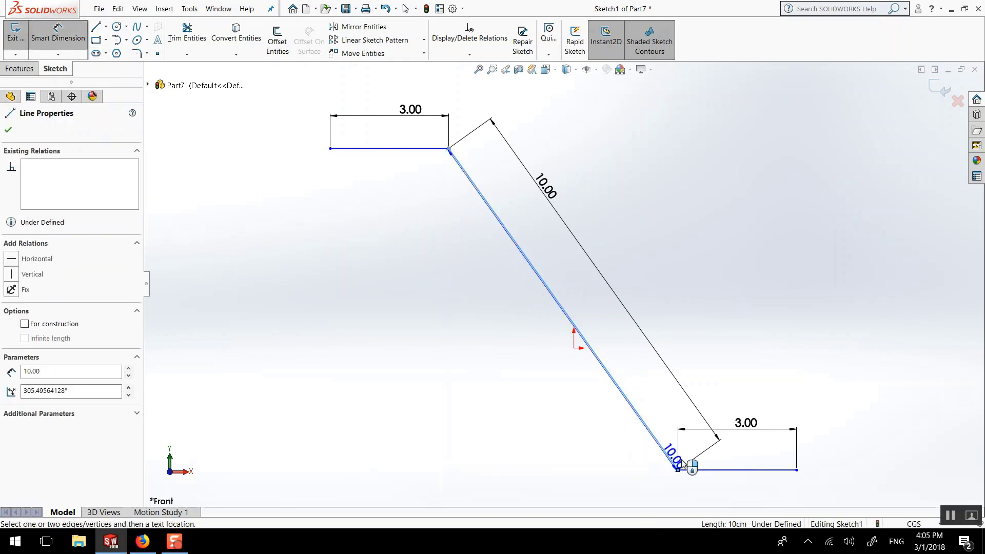
pyautogui.click(713, 470)
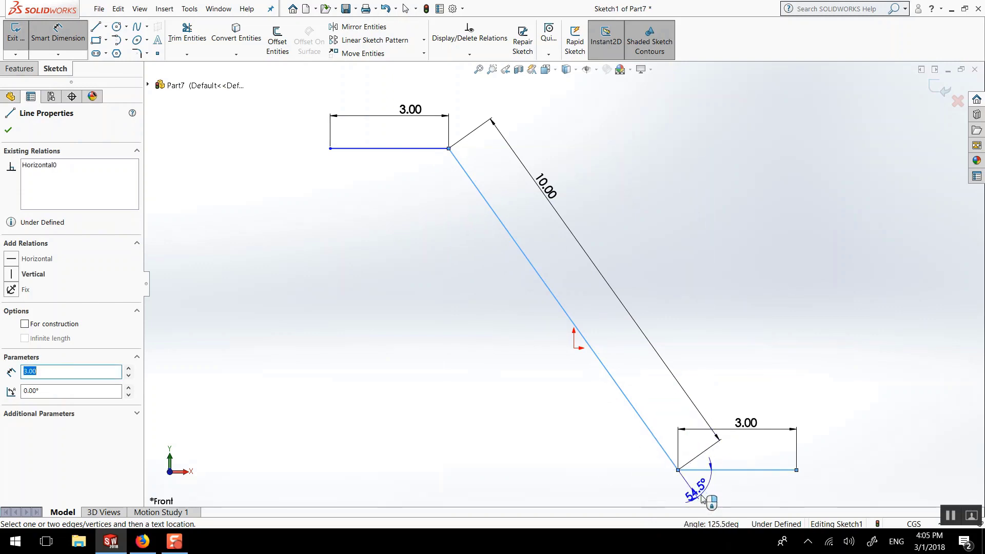
pyautogui.click(704, 493)
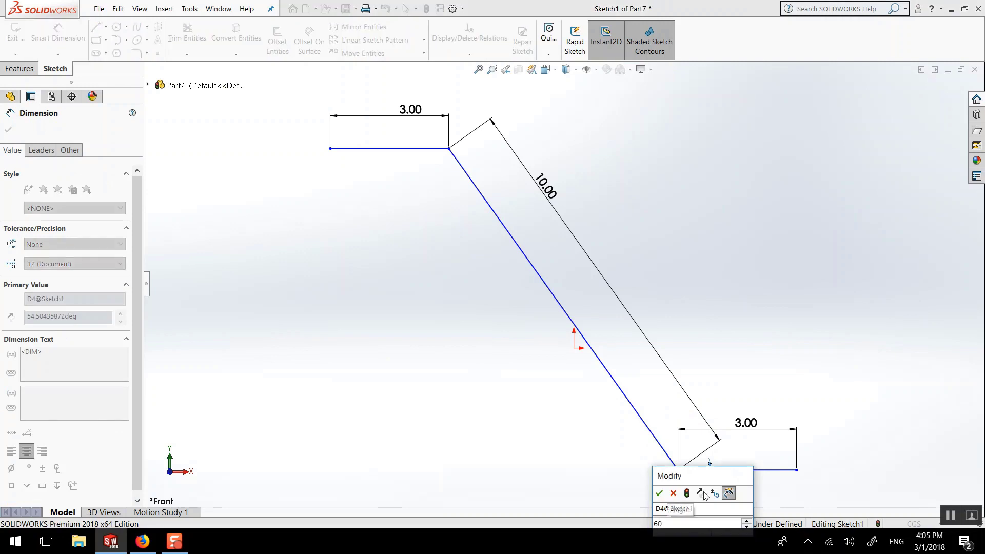
pyautogui.write('60')
pyautogui.press('Return')
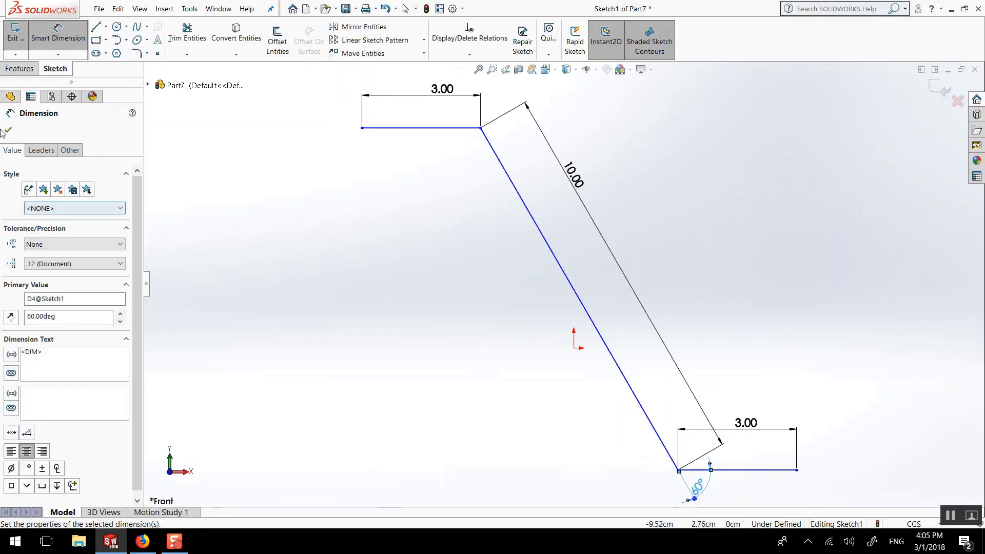
pyautogui.click(9, 130)
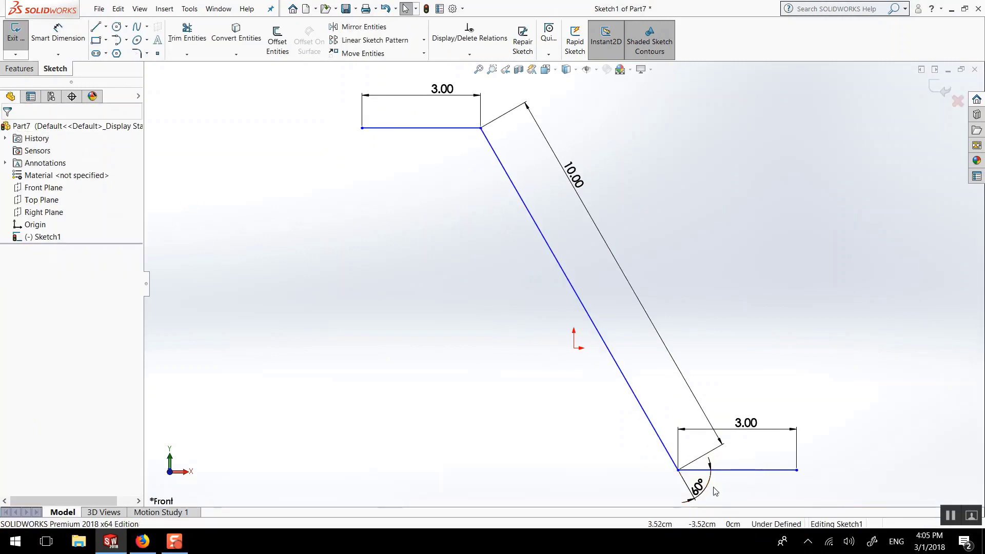
# Step: Round both corners of the profile with 1.5 cm sketch fillets
pyautogui.click(136, 53)
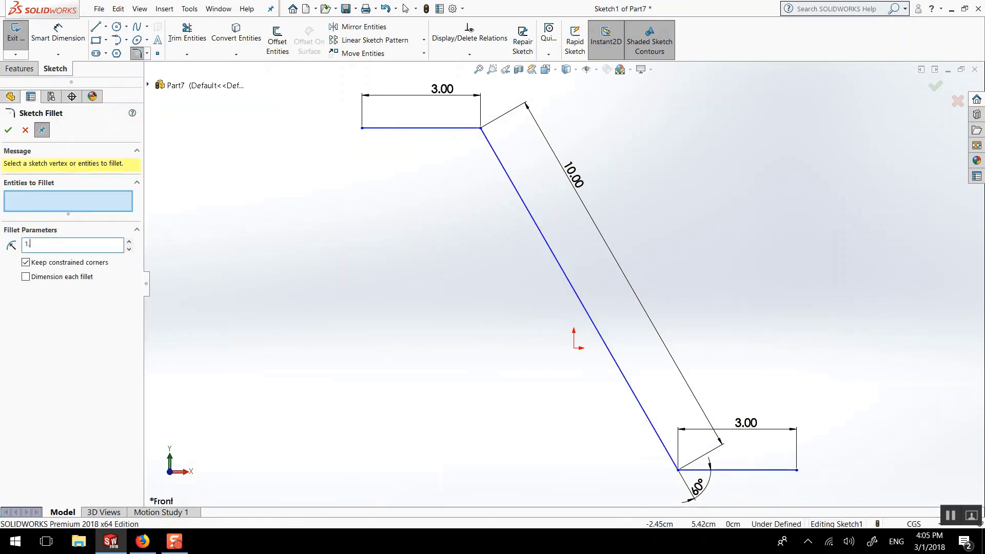
pyautogui.click(481, 129)
pyautogui.click(680, 468)
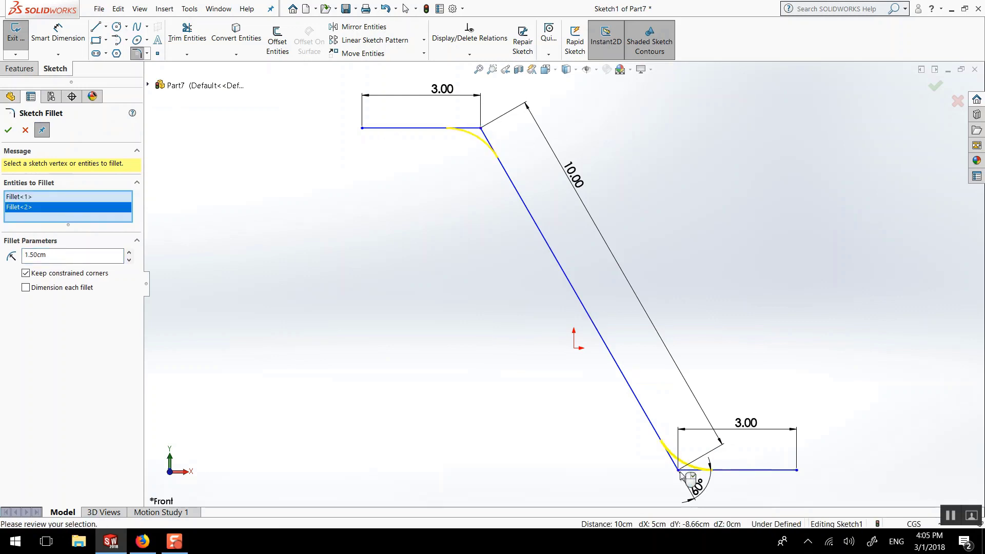
pyautogui.click(7, 130)
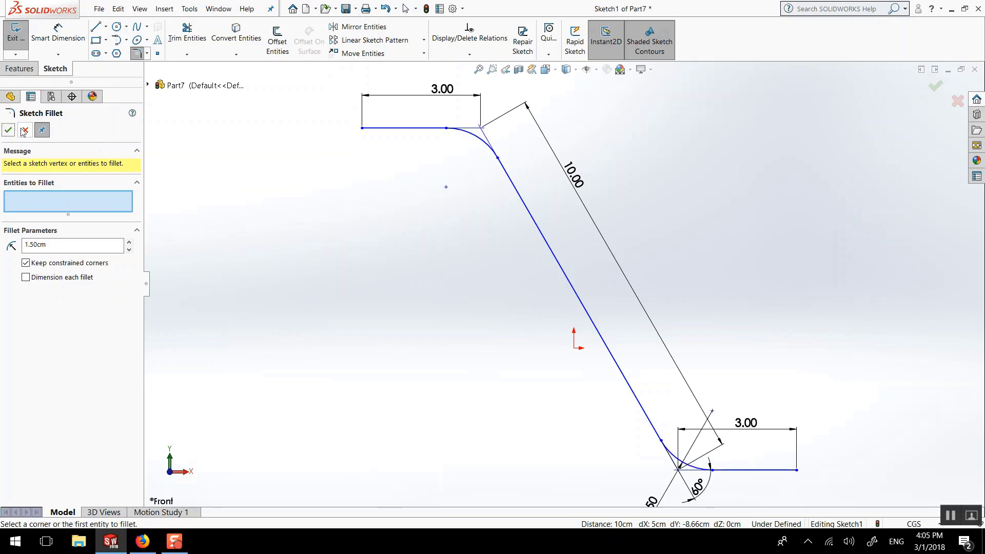
pyautogui.click(24, 131)
pyautogui.press('z')
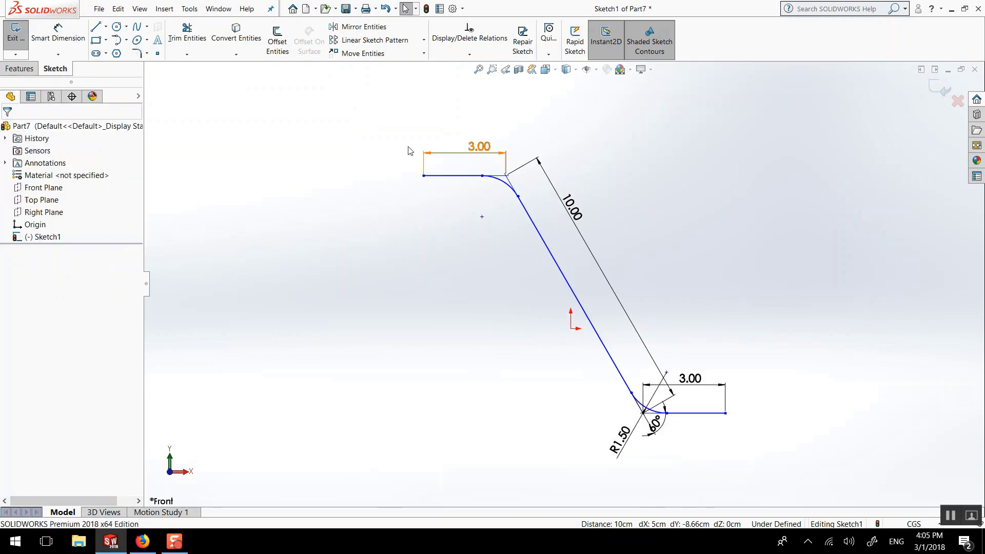
# Step: Reposition both horizontal line dimensions and the fillet radius dimension clear of the profile, with the lower line's dimension beneath it
pyautogui.moveTo(458, 146); pyautogui.dragTo(446, 141)
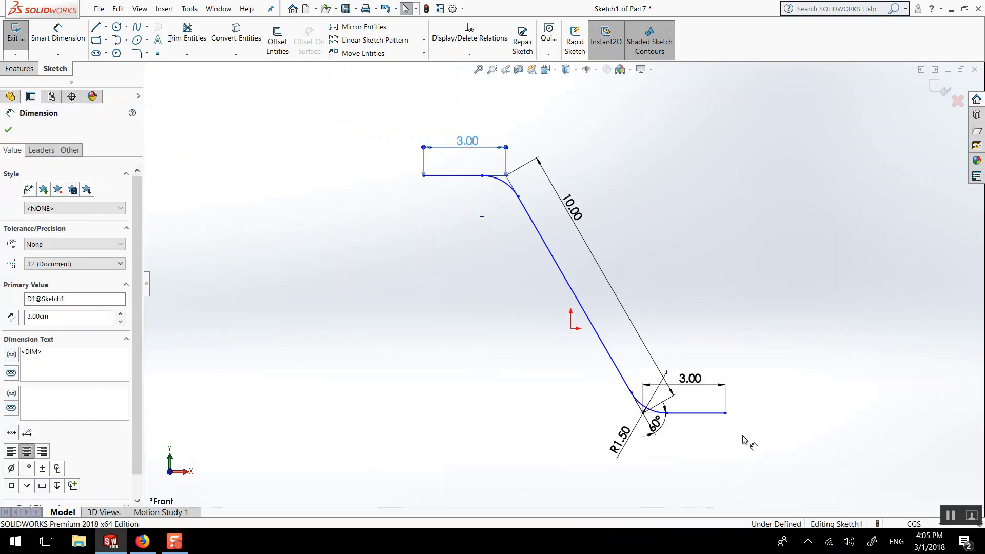
pyautogui.moveTo(711, 378); pyautogui.dragTo(708, 460)
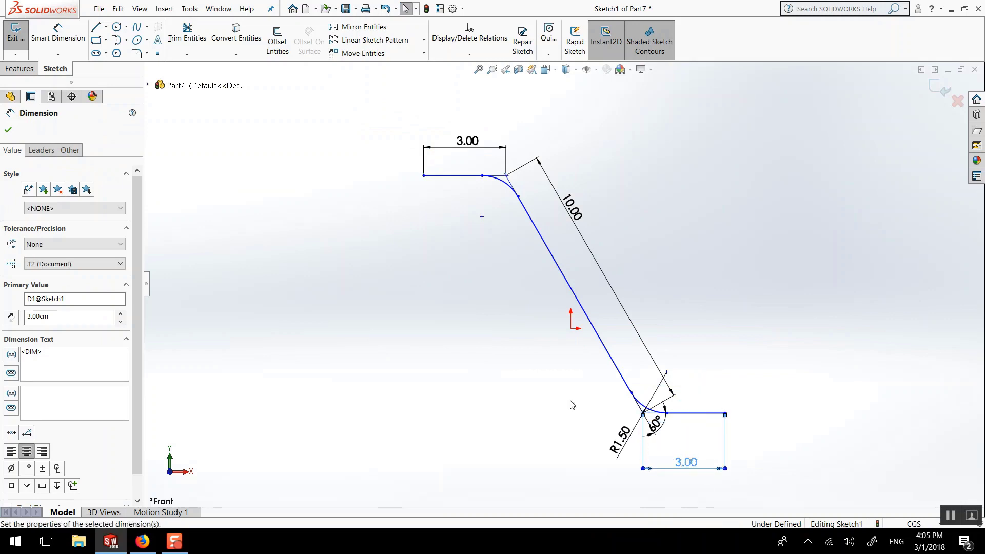
pyautogui.click(587, 423)
pyautogui.moveTo(613, 446); pyautogui.dragTo(602, 452)
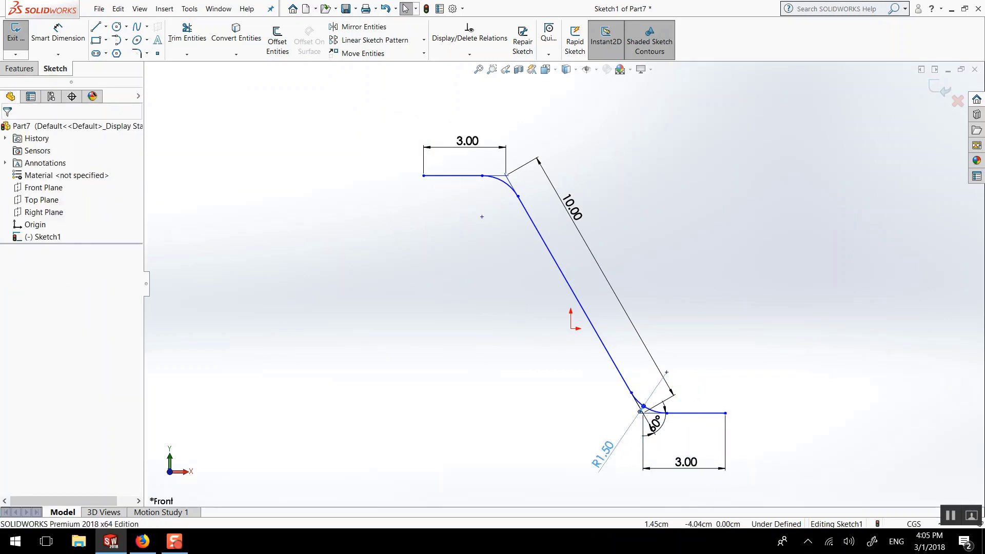
pyautogui.click(537, 422)
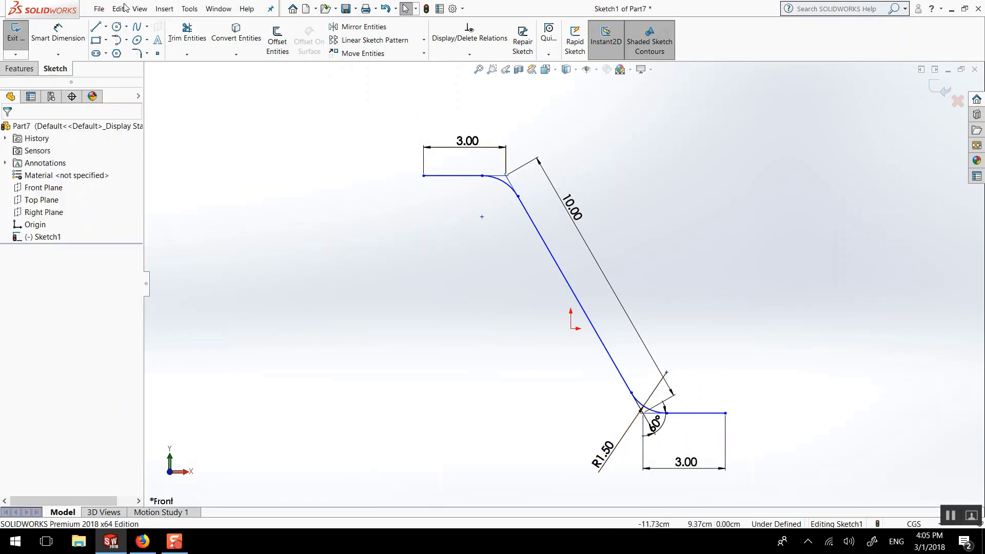
# Step: Offset the whole chained profile by 1.5 cm in both directions, with the base geometry turned into construction geometry
pyautogui.click(278, 43)
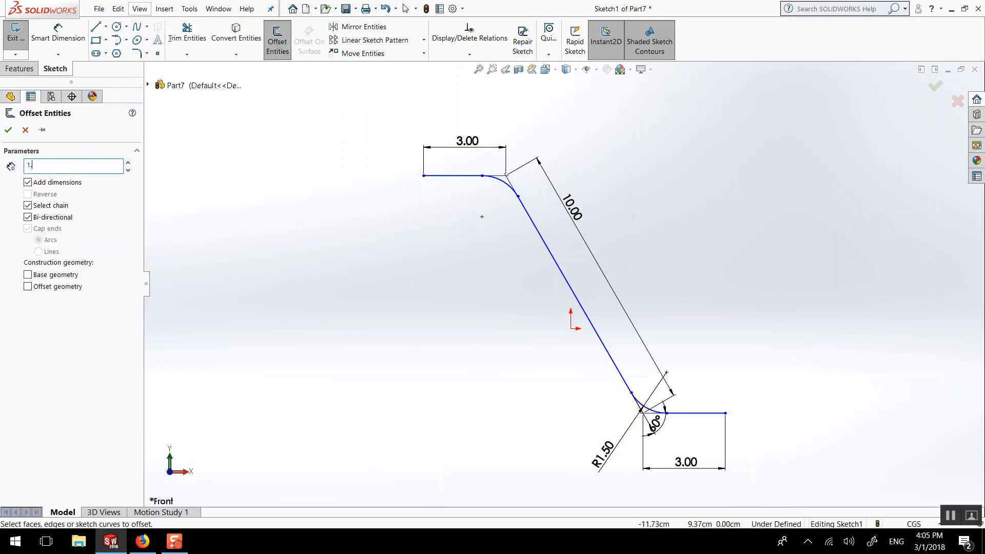
pyautogui.click(40, 220)
pyautogui.click(532, 222)
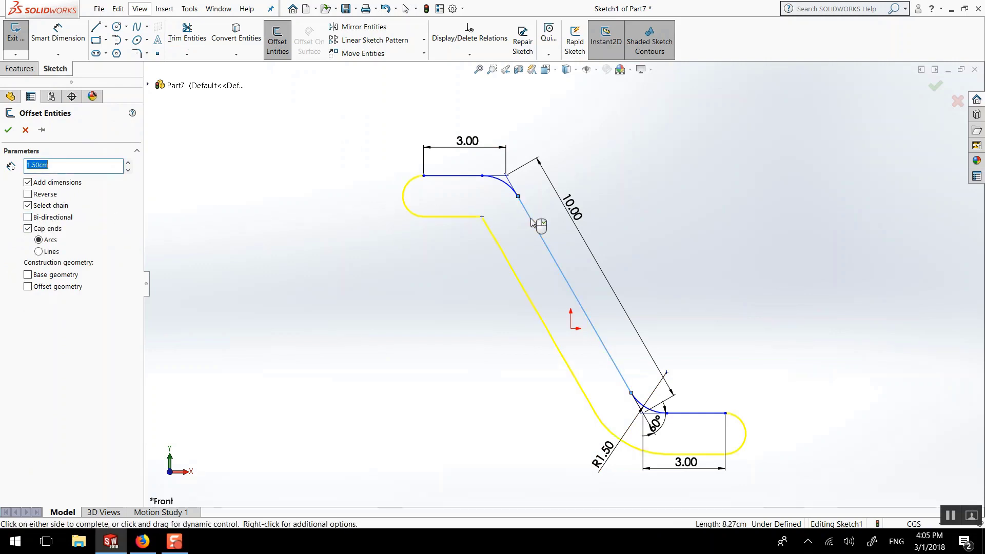
pyautogui.click(37, 228)
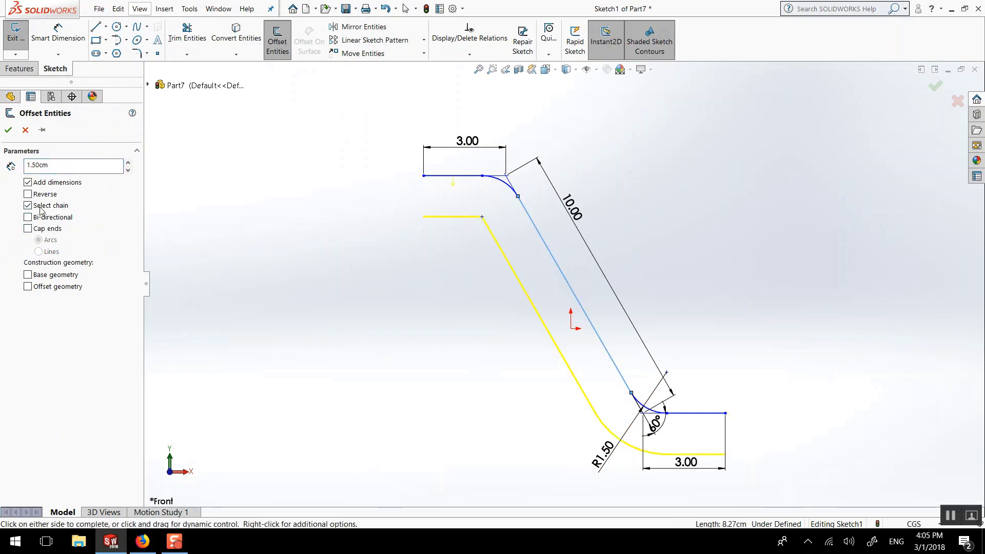
pyautogui.click(41, 206)
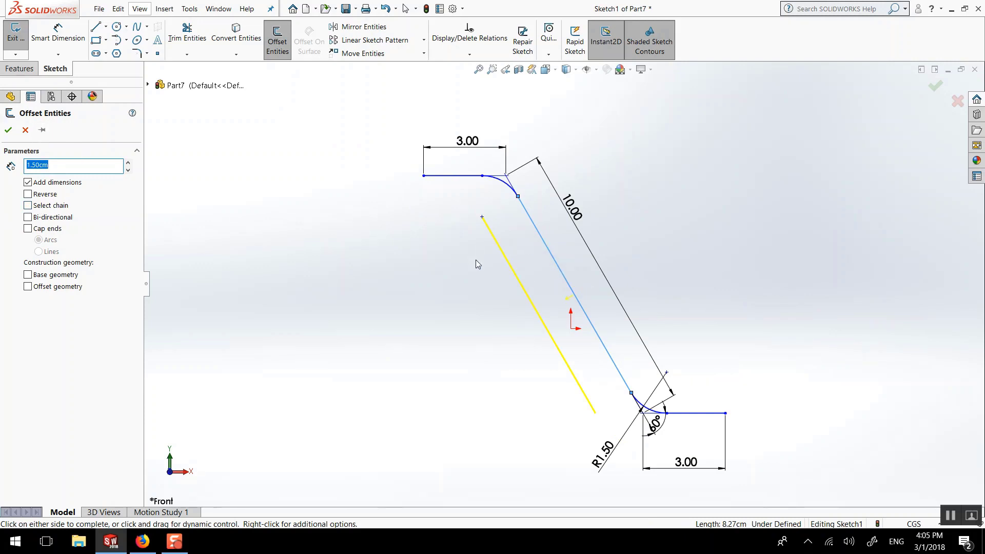
pyautogui.click(28, 205)
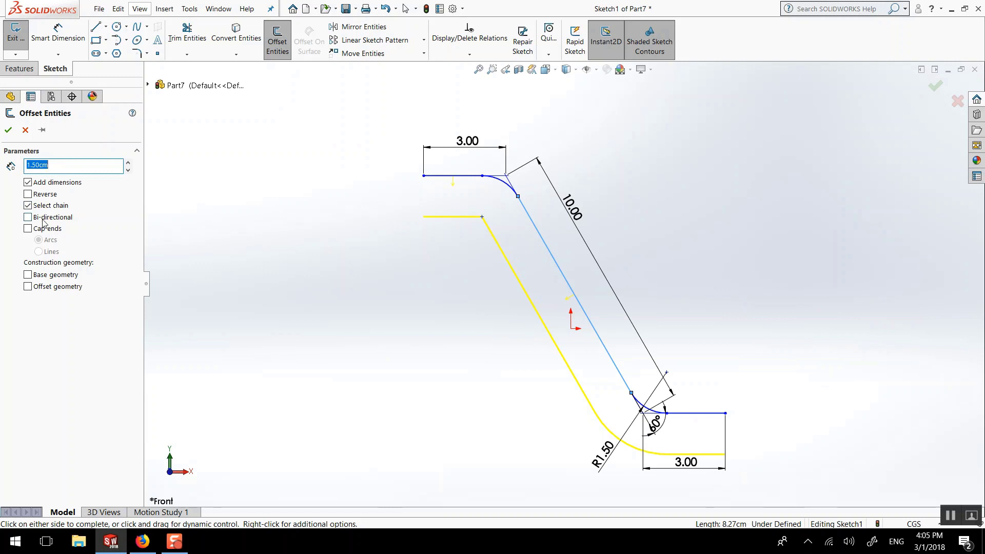
pyautogui.click(28, 217)
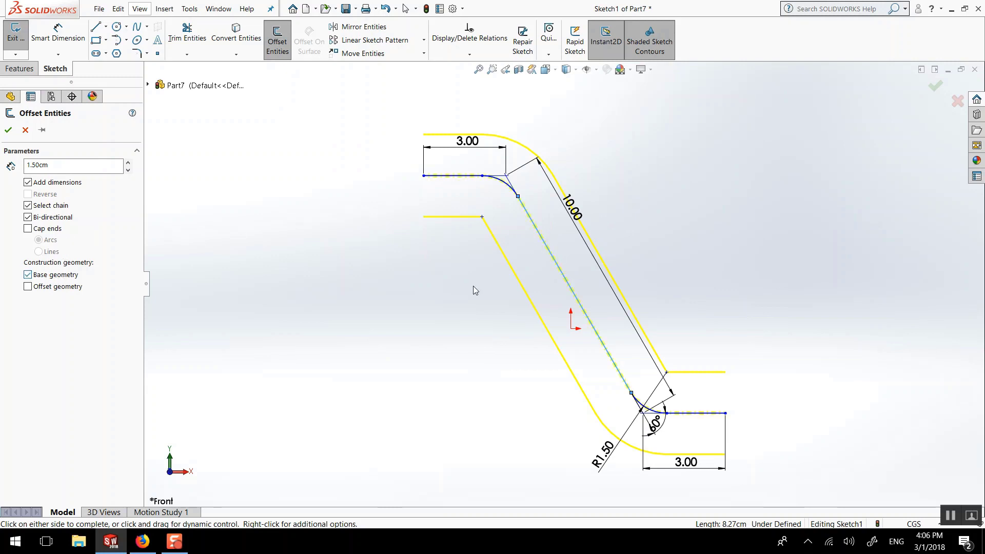
# Step: Cap the offset's ends with arcs, create it, and reposition its upper 1.5 cm dimension clear of the outline
pyautogui.click(28, 228)
pyautogui.click(51, 251)
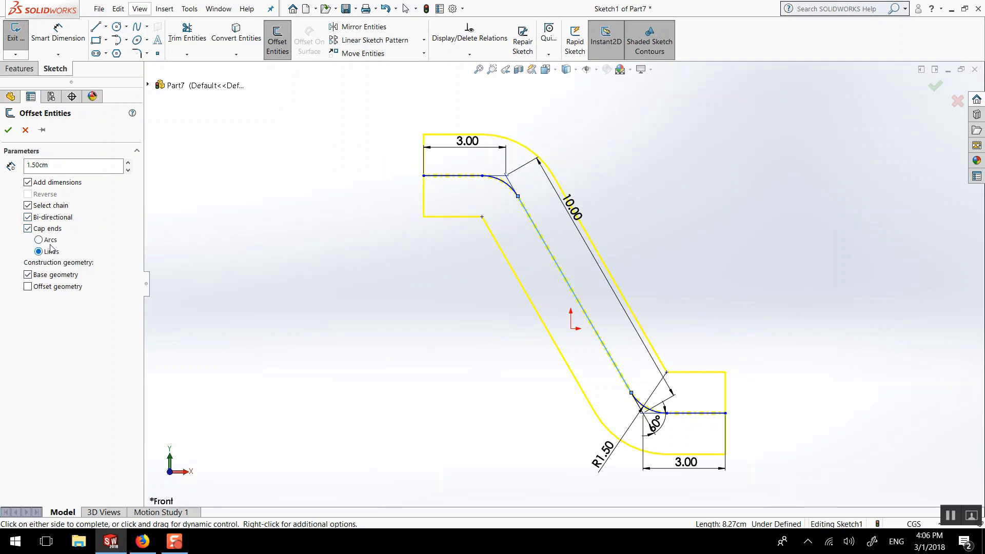
pyautogui.click(50, 240)
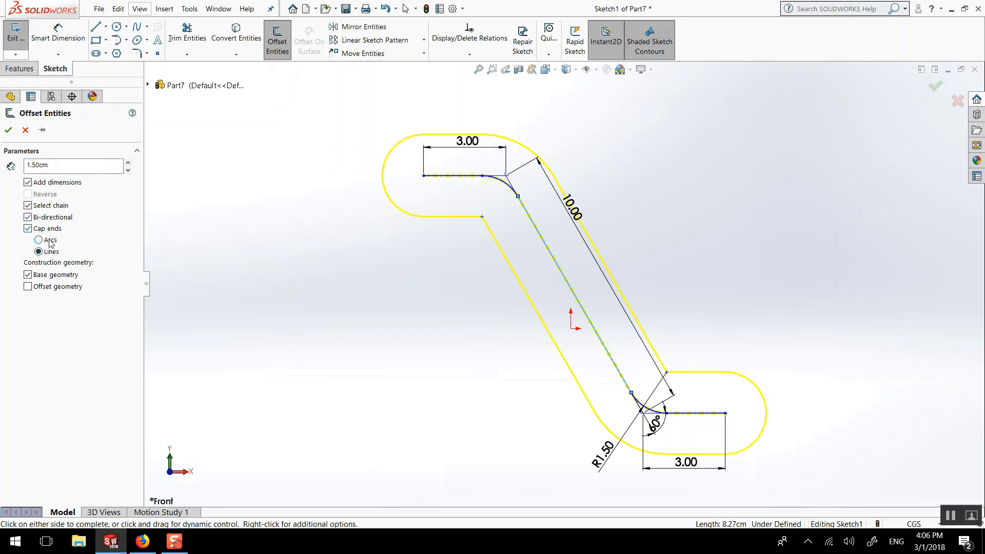
pyautogui.click(9, 129)
pyautogui.click(106, 54)
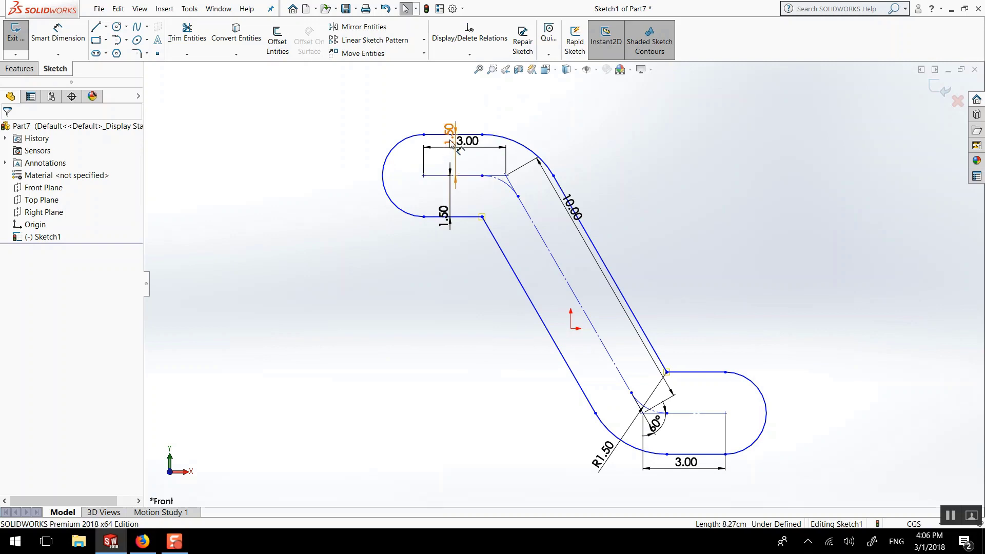
pyautogui.moveTo(451, 143); pyautogui.dragTo(354, 147)
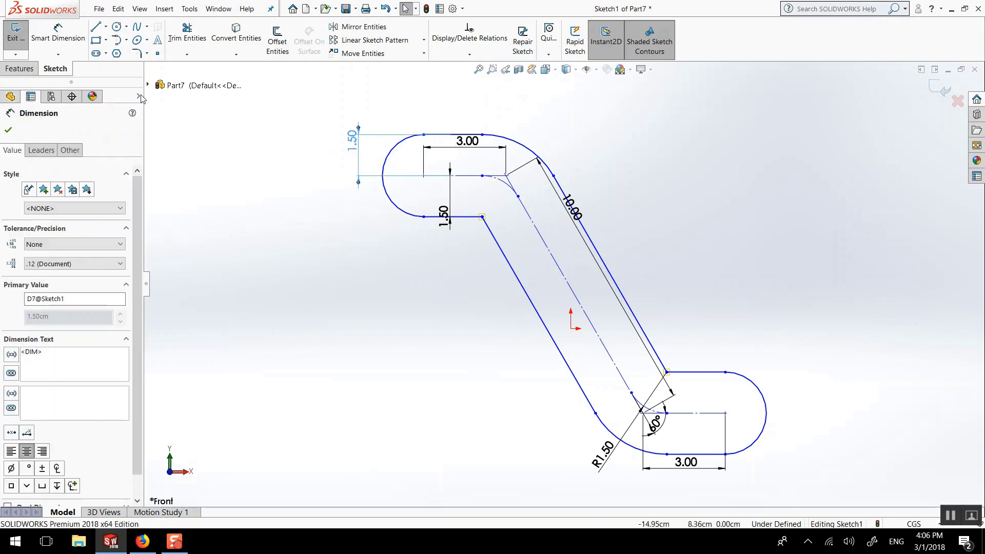
# Step: Begin a boss extrusion of the closed offset outline with the Mid Plane end condition
pyautogui.click(18, 69)
pyautogui.click(21, 40)
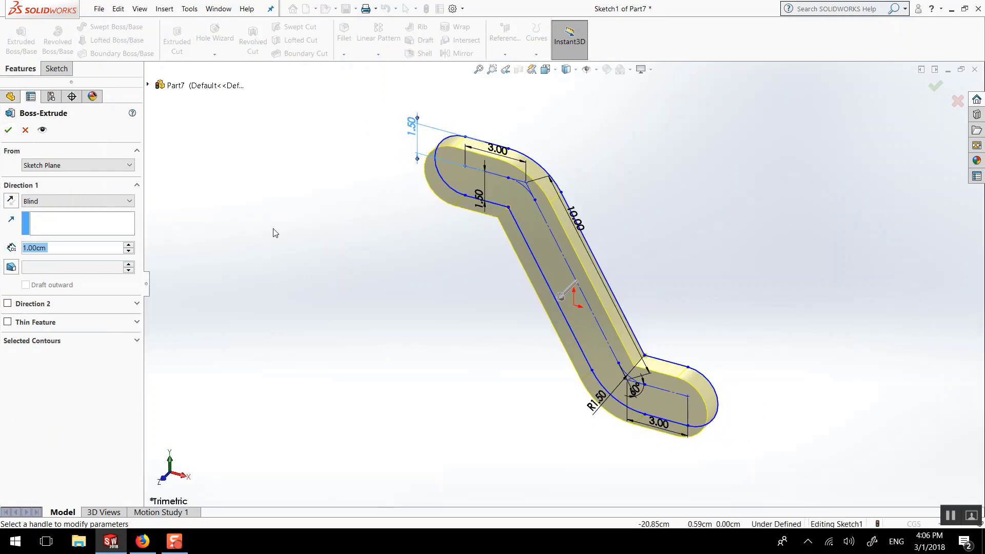
pyautogui.scroll(-5, 626, 231)
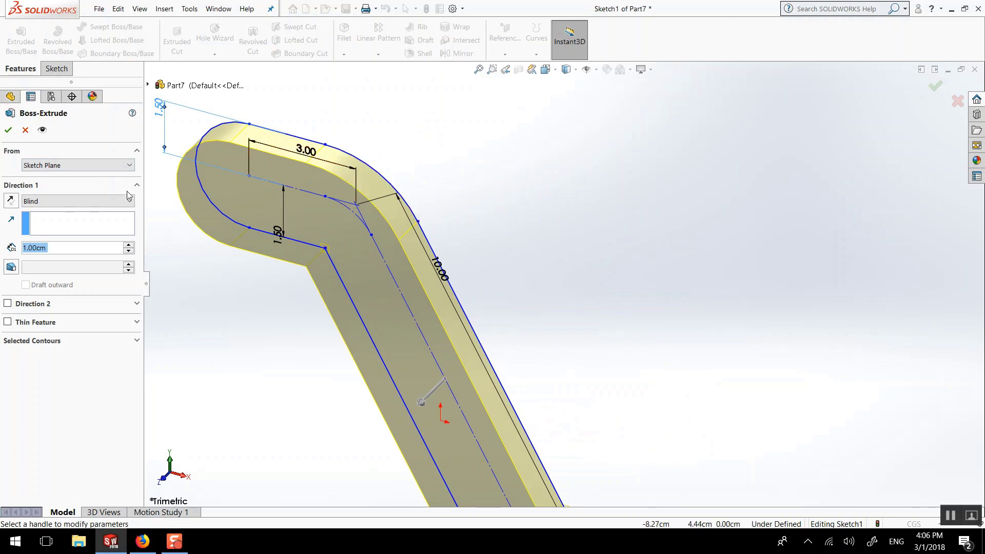
pyautogui.click(10, 201)
pyautogui.click(10, 201)
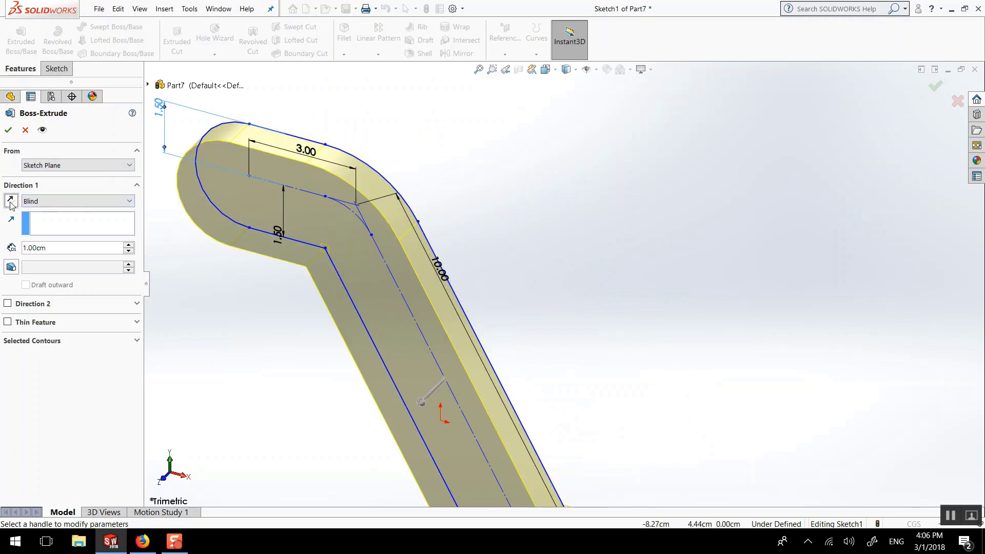
pyautogui.click(11, 201)
pyautogui.click(10, 201)
pyautogui.click(69, 200)
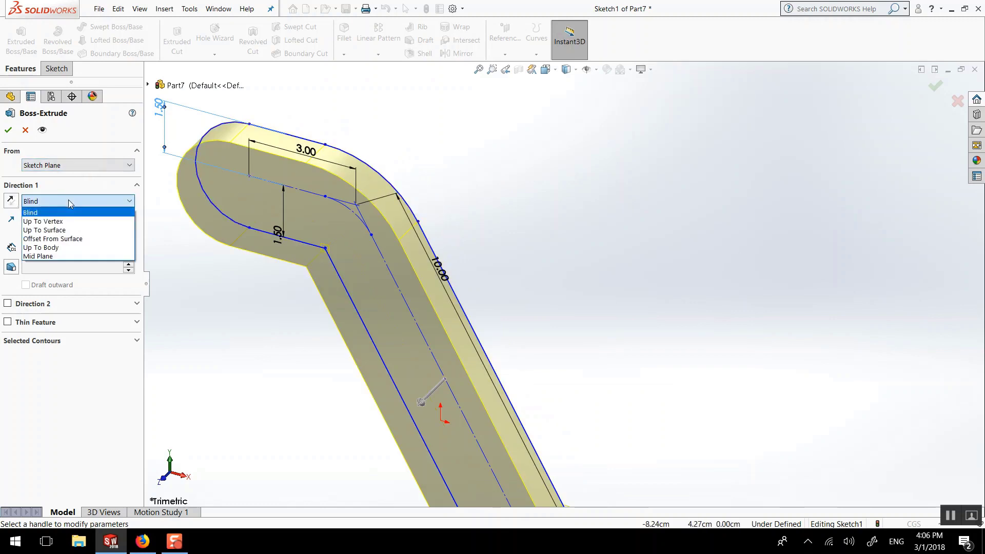
pyautogui.click(41, 256)
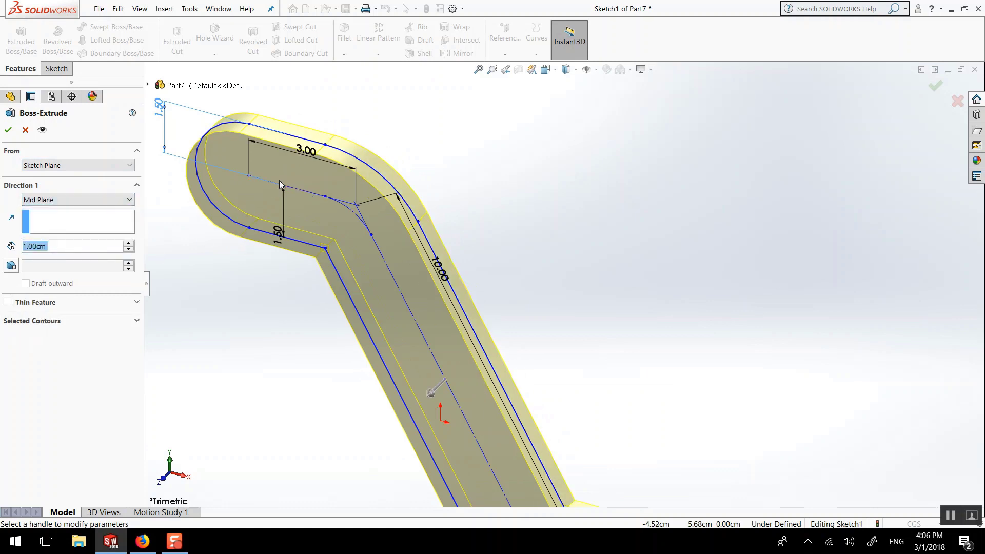
# Step: Set the mid-plane extrusion's depth to 1.5 cm and create the solid
pyautogui.moveTo(279, 184); pyautogui.dragTo(230, 184, button='middle')
pyautogui.scroll(5, 321, 212)
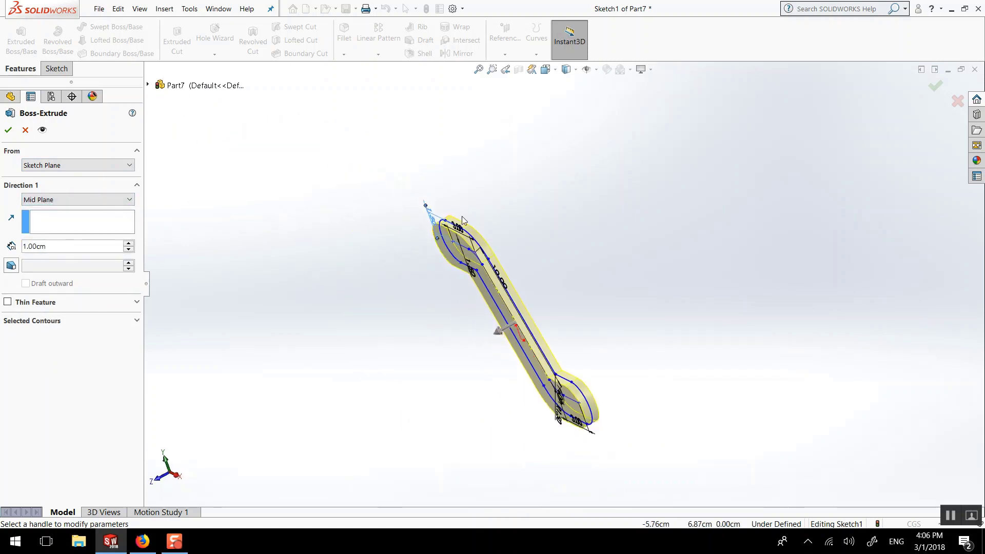
pyautogui.scroll(-8, 464, 219)
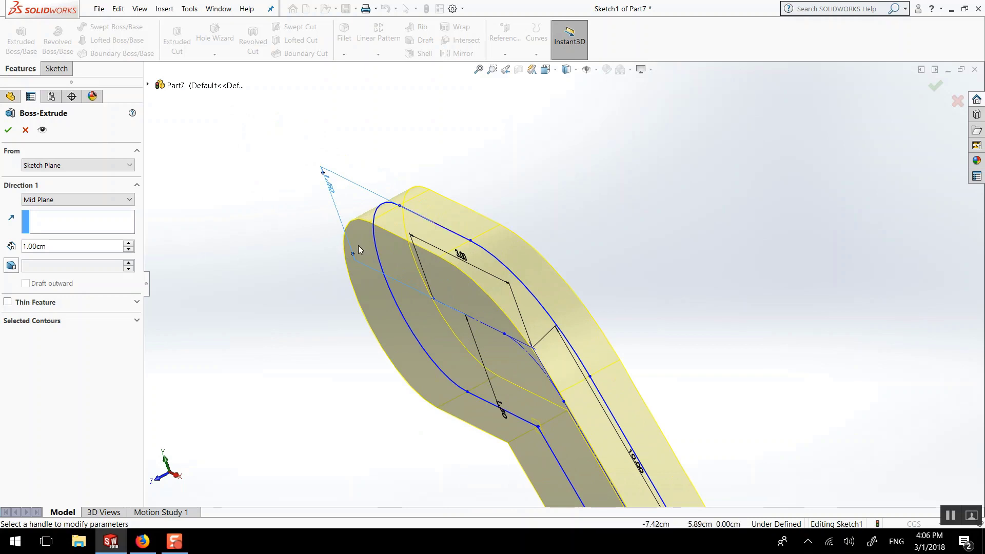
pyautogui.click(60, 247)
pyautogui.moveTo(43, 244); pyautogui.dragTo(4, 241)
pyautogui.write('1.5')
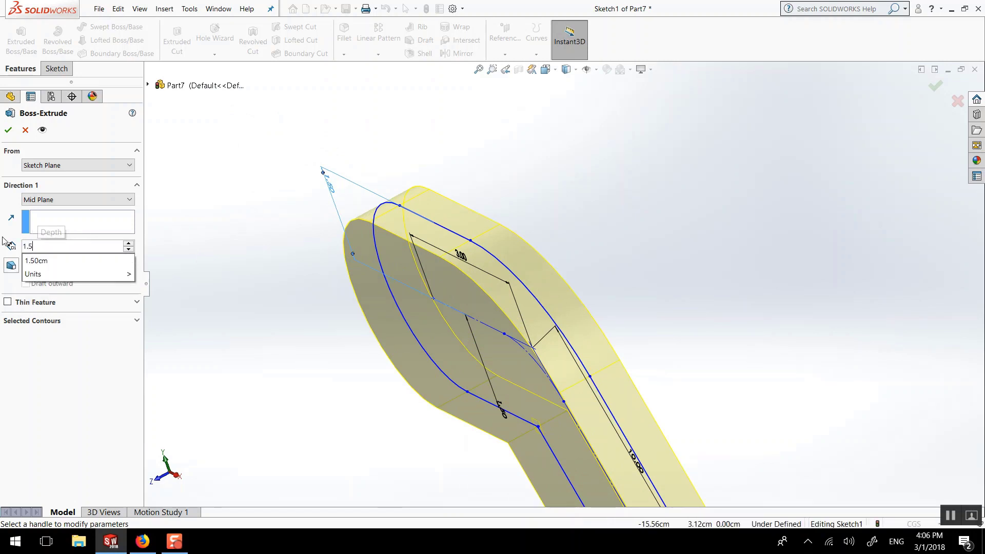
pyautogui.press('Return')
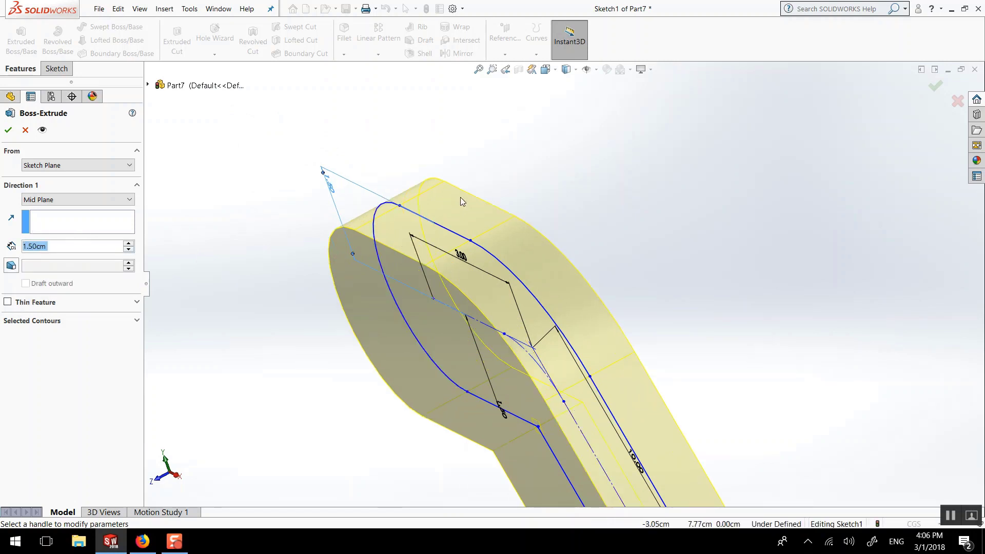
pyautogui.click(7, 131)
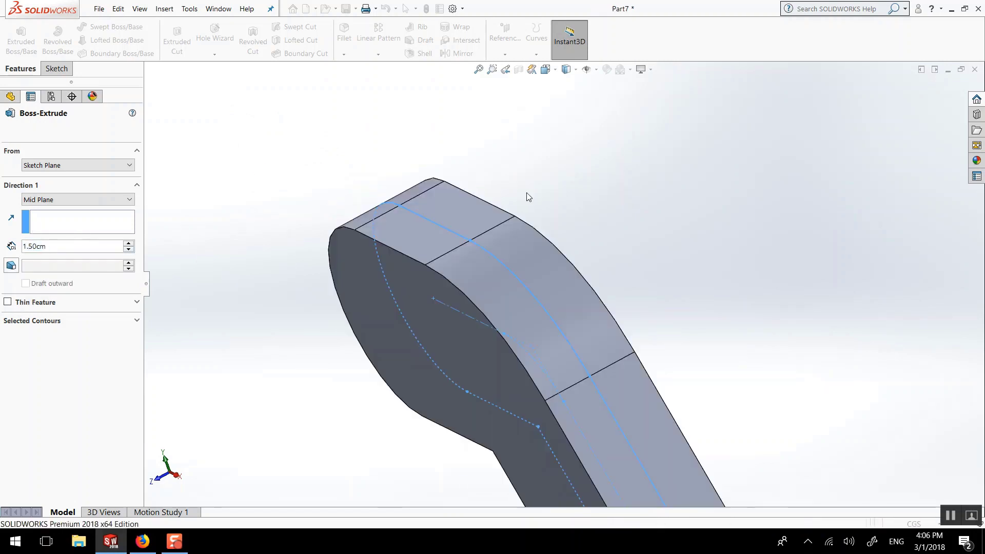
pyautogui.scroll(5, 593, 337)
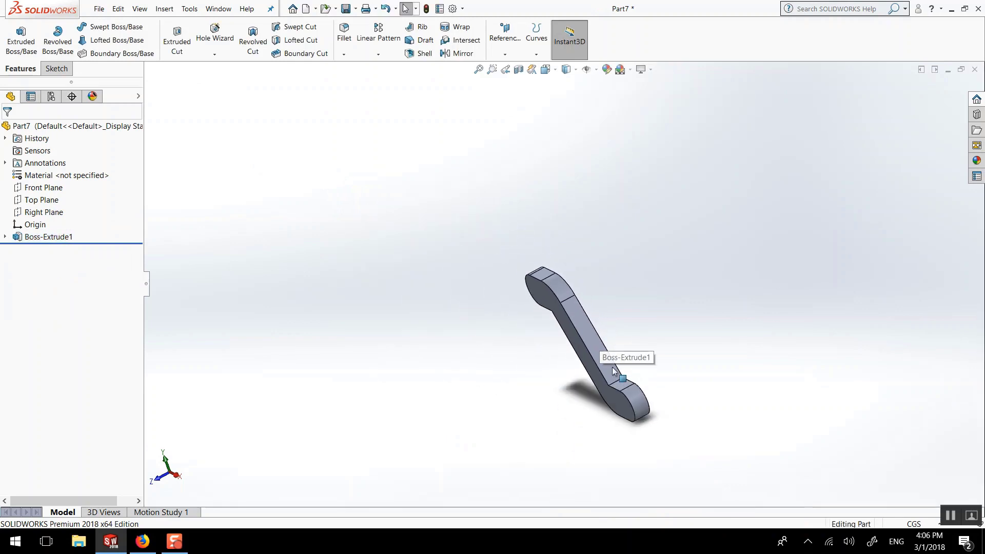
pyautogui.moveTo(611, 367); pyautogui.dragTo(639, 332, button='middle')
pyautogui.scroll(-5, 633, 358)
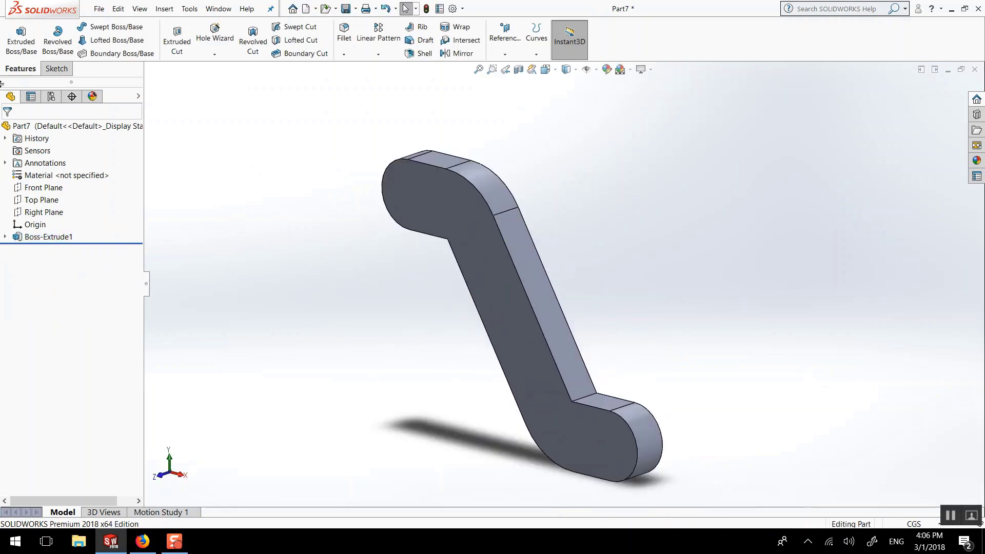
pyautogui.click(40, 187)
pyautogui.moveTo(277, 187)
pyautogui.mouseDown(button='middle')
pyautogui.moveTo(219, 175)
pyautogui.moveTo(279, 182)
pyautogui.mouseUp(button='middle')
pyautogui.press('Escape')
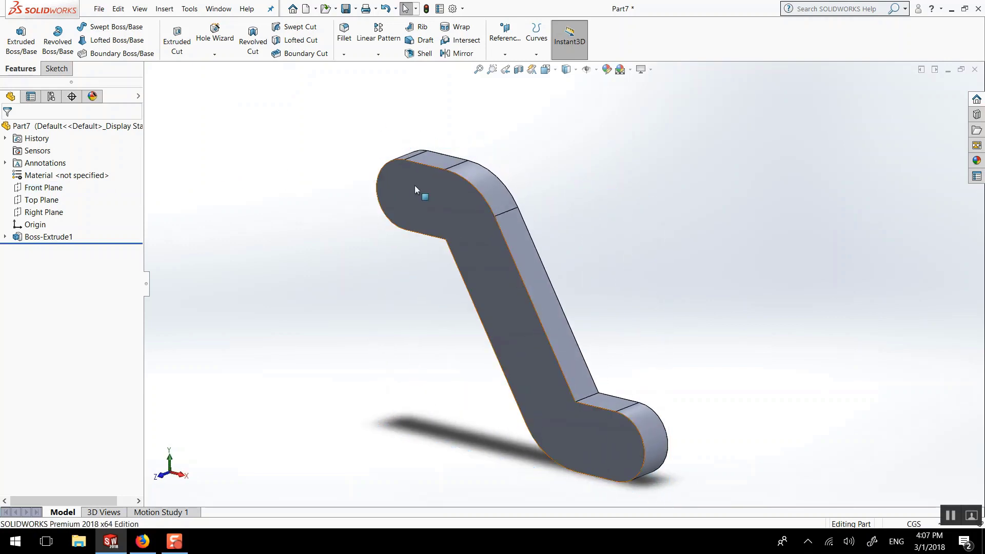
pyautogui.click(415, 189)
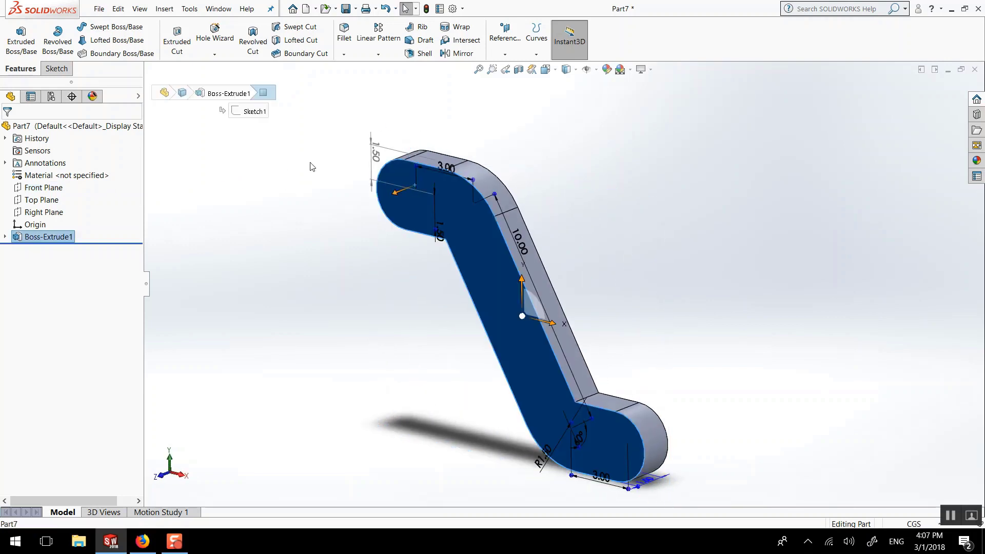
pyautogui.press('Escape')
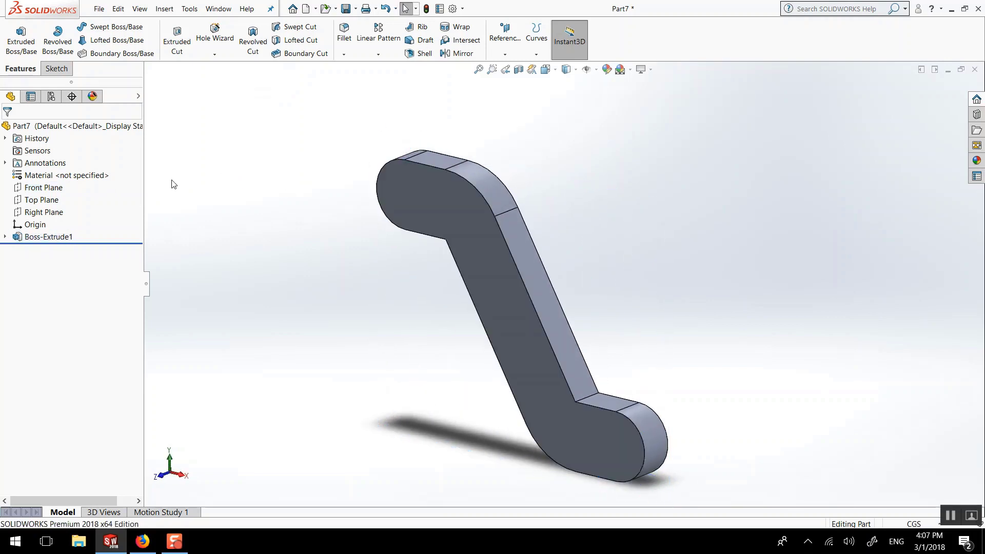
# Step: Sketch two circles of about 1 cm radius on the Front Plane, centred on the body's two rounded ends
pyautogui.click(42, 189)
pyautogui.click(49, 176)
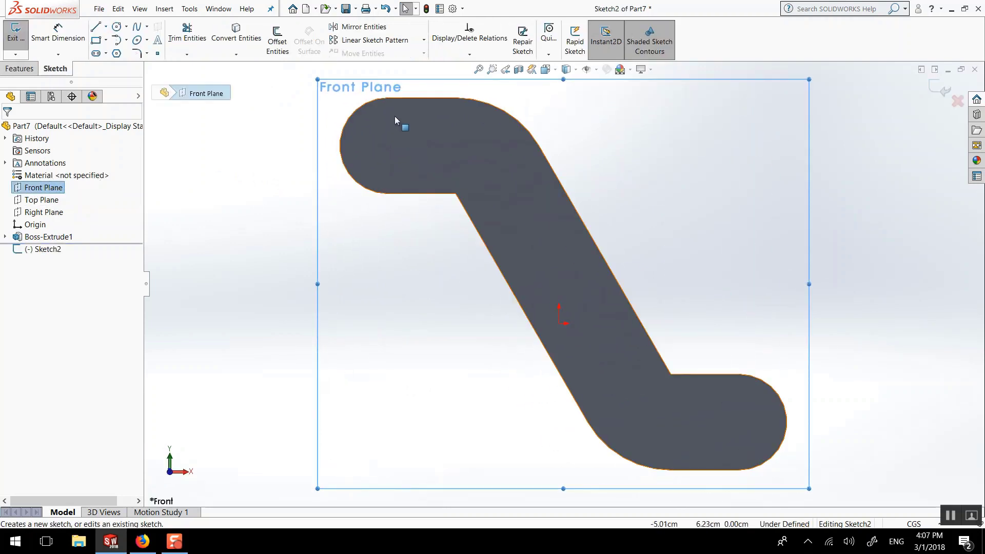
pyautogui.click(116, 28)
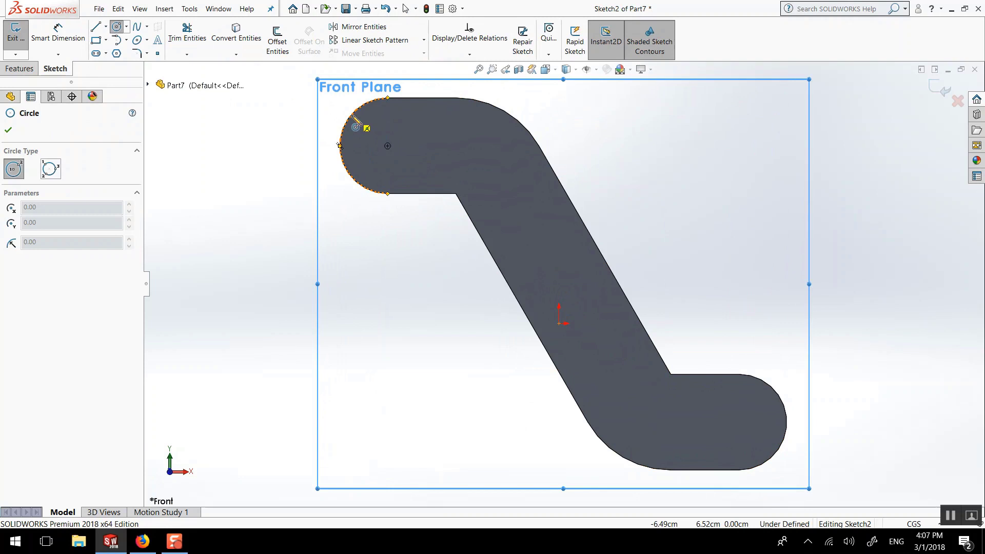
pyautogui.click(387, 145)
pyautogui.click(387, 113)
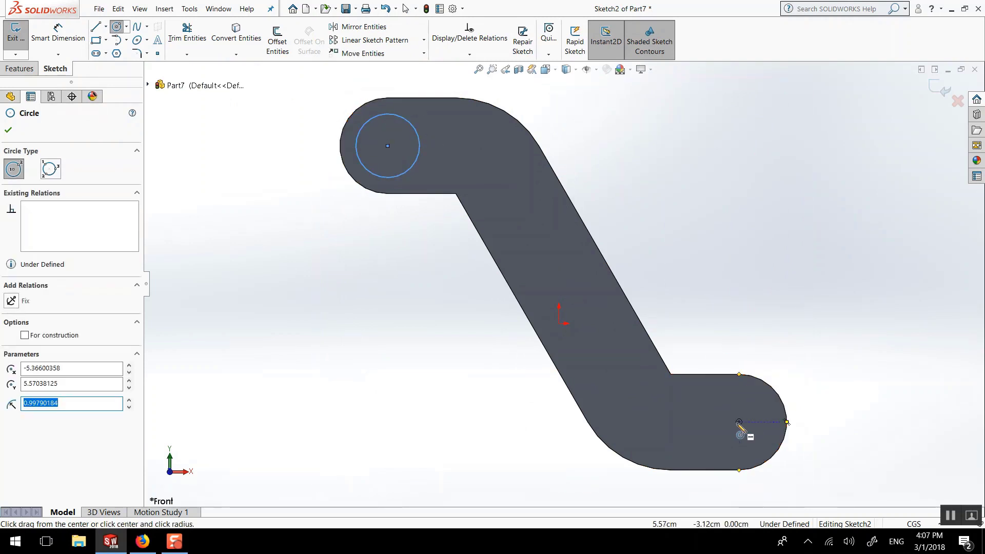
pyautogui.click(739, 422)
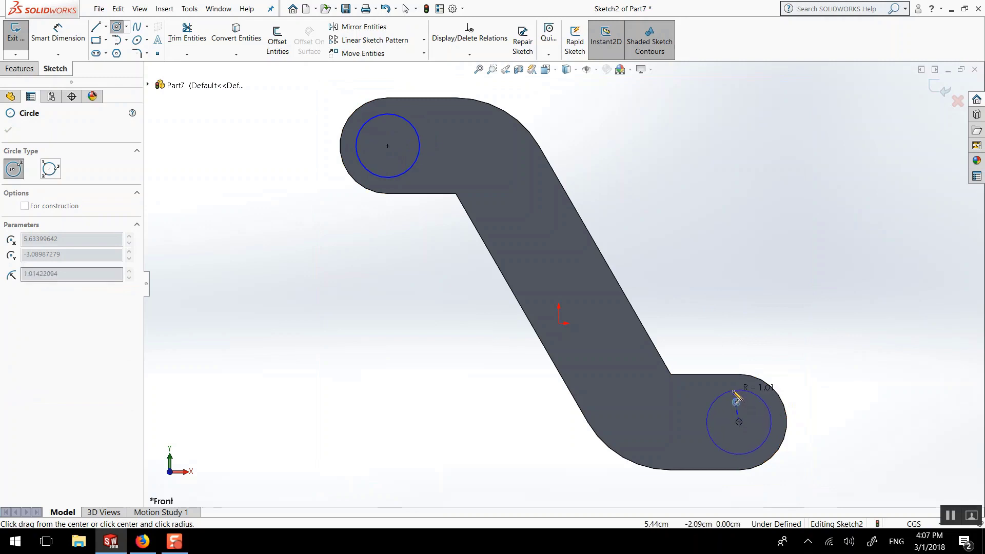
pyautogui.click(736, 393)
pyautogui.click(17, 126)
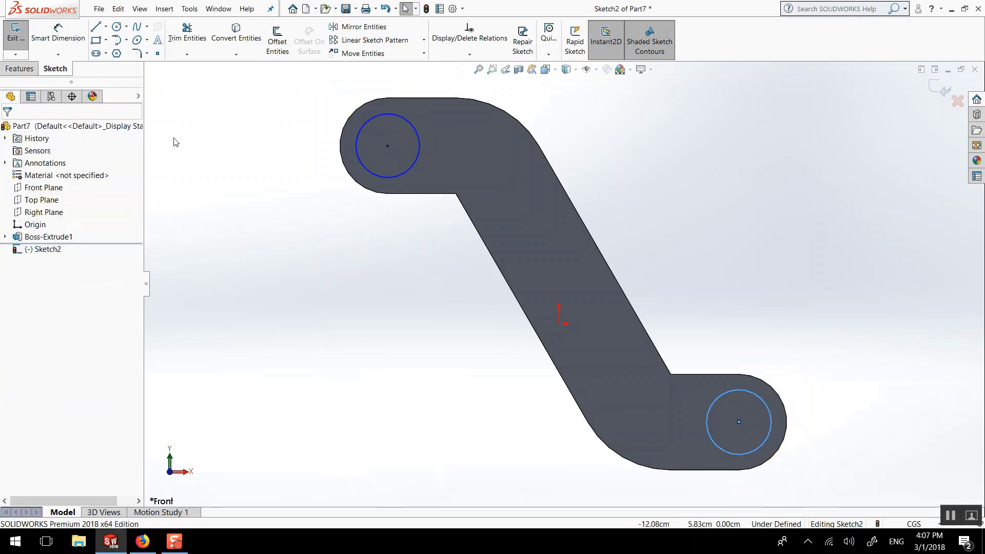
# Step: Make the two circles equal and dimension the upper circle's diameter to 2 cm
pyautogui.keyDown('ctrl'); pyautogui.click(373, 117); pyautogui.keyUp('ctrl')
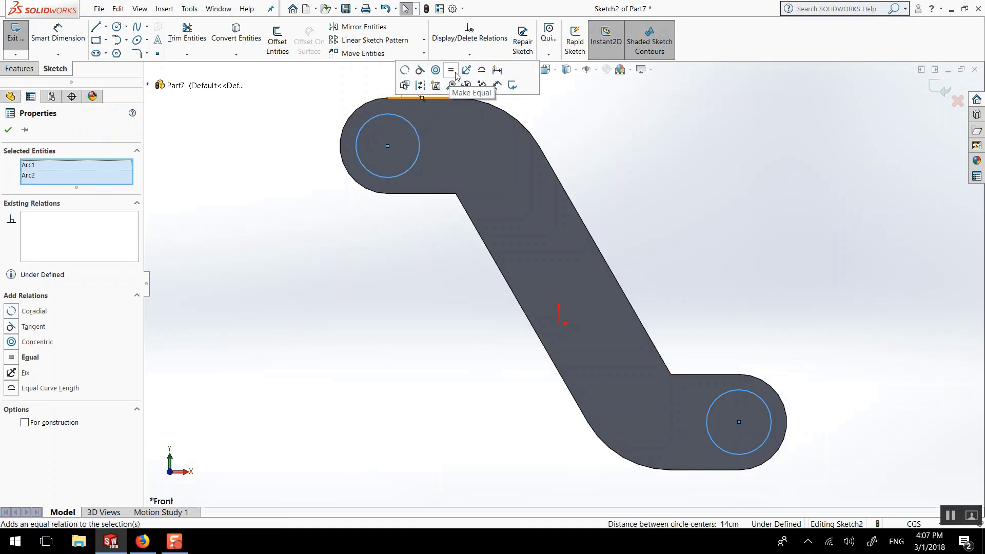
pyautogui.click(452, 71)
pyautogui.click(59, 34)
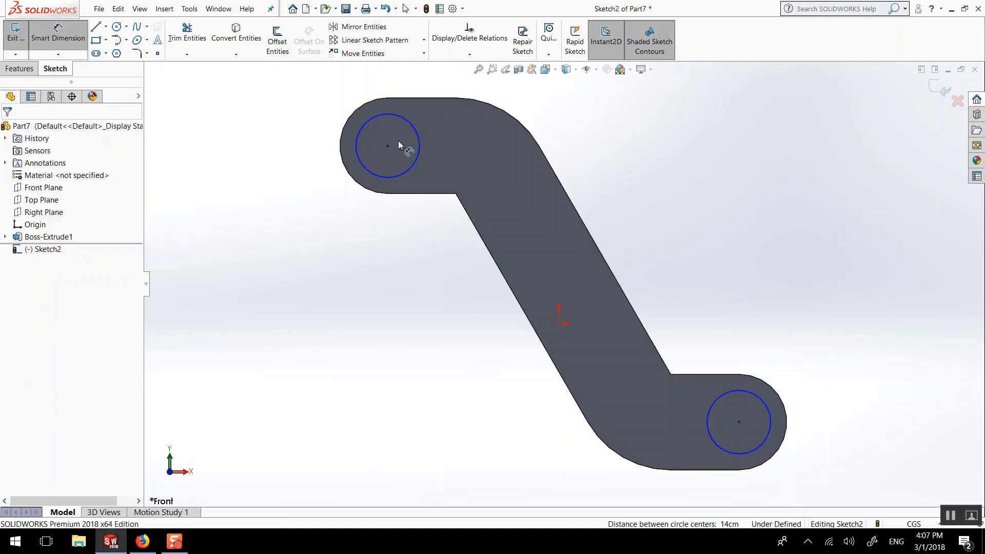
pyautogui.click(368, 123)
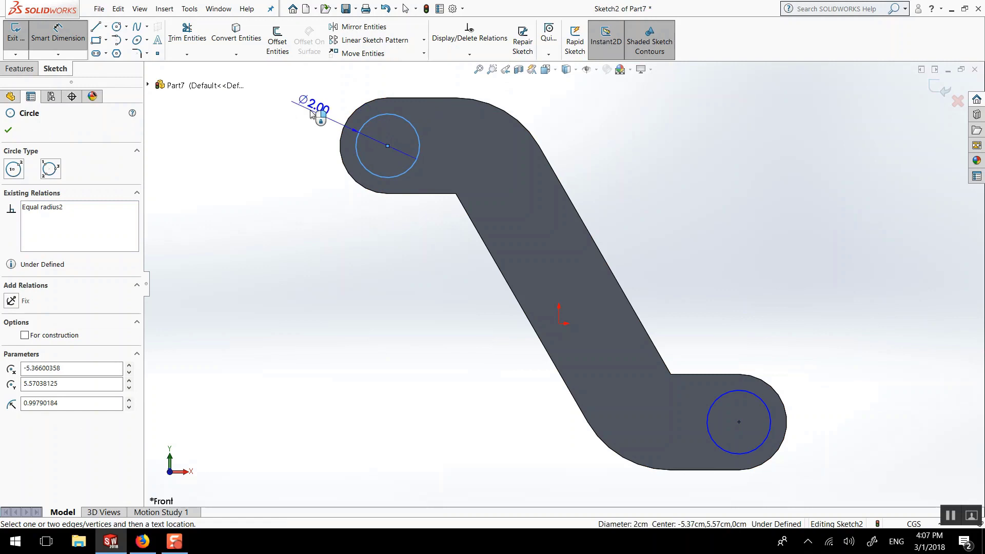
pyautogui.click(310, 114)
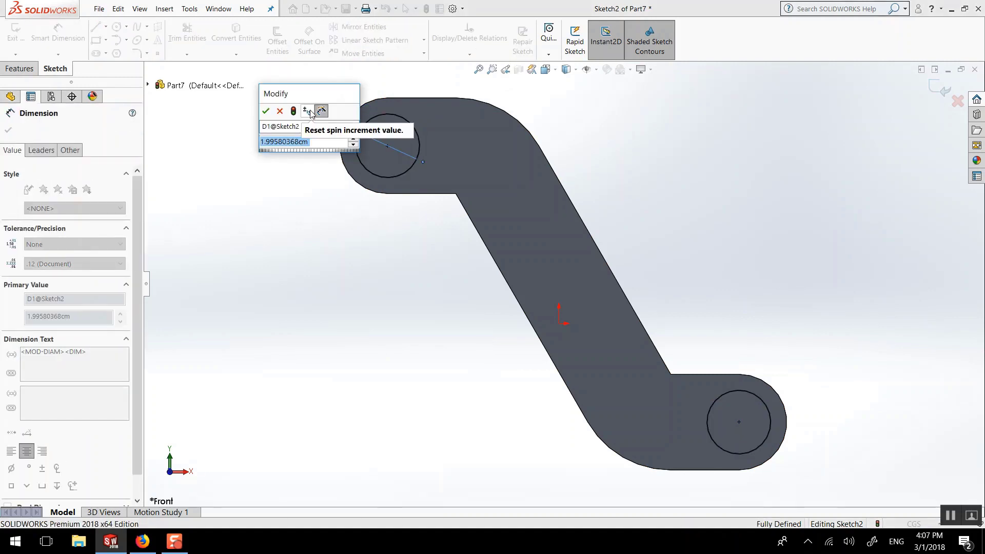
pyautogui.write('2')
pyautogui.press('Return')
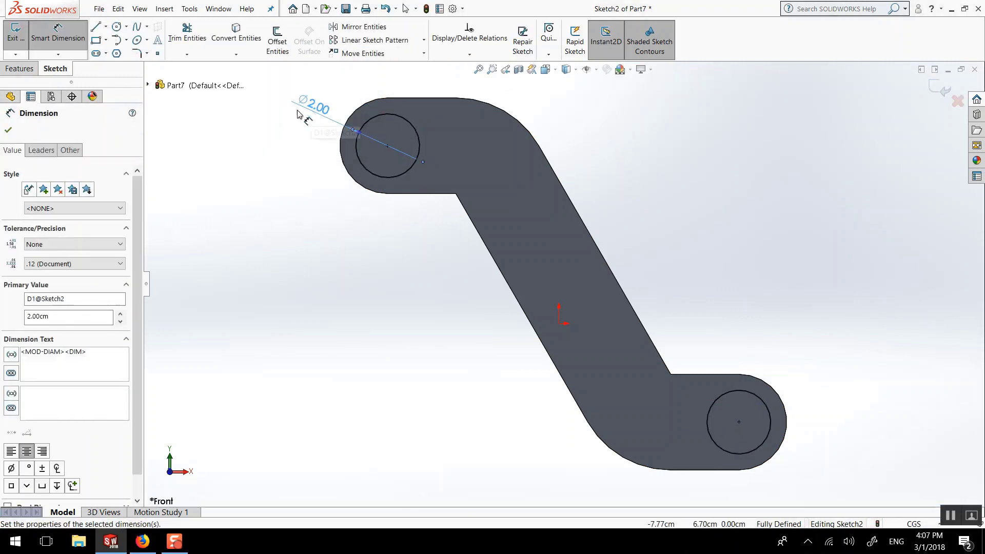
# Step: Begin a boss extrusion of the two 2 cm circles with the Mid Plane end condition
pyautogui.click(7, 132)
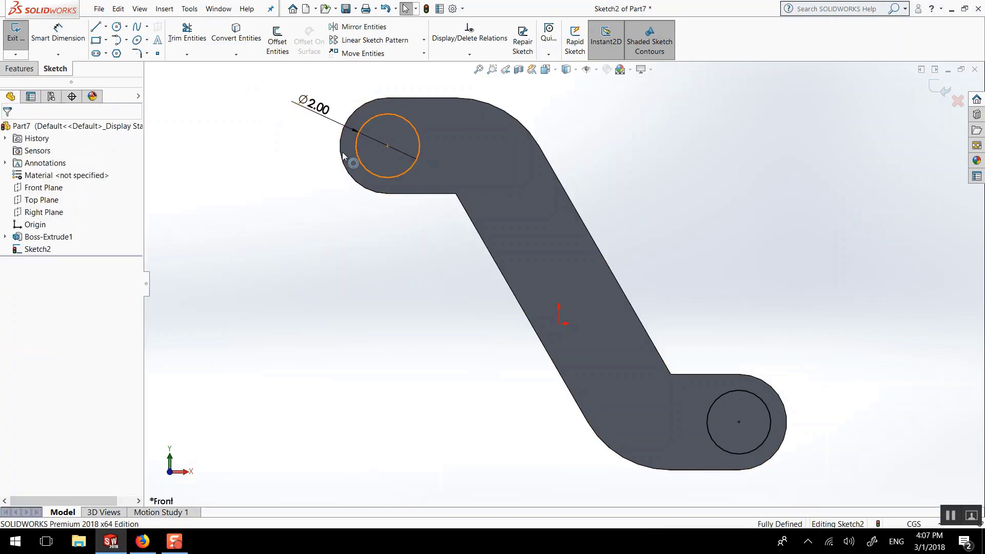
pyautogui.moveTo(379, 144); pyautogui.dragTo(316, 169, button='middle')
pyautogui.click(20, 68)
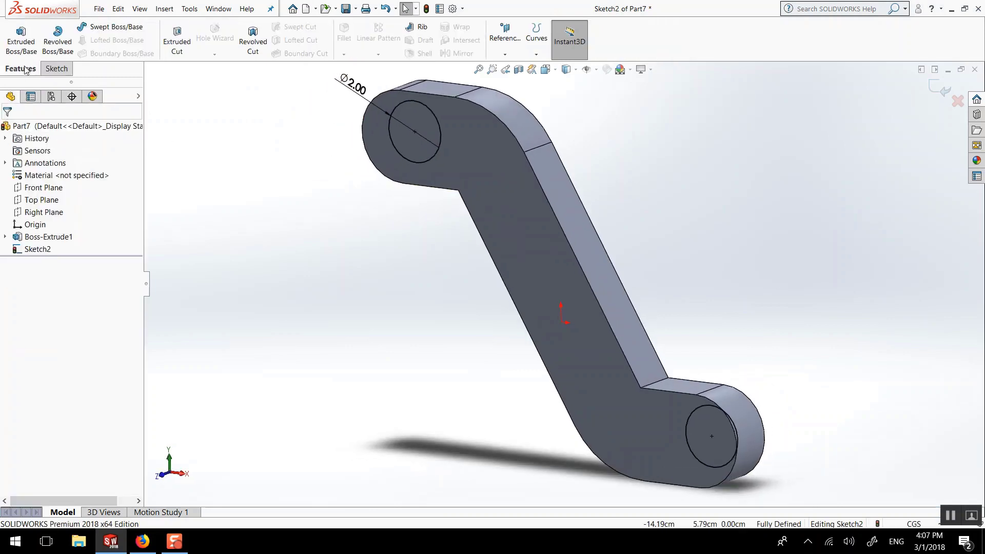
pyautogui.click(21, 40)
pyautogui.moveTo(372, 162); pyautogui.dragTo(482, 112, button='middle')
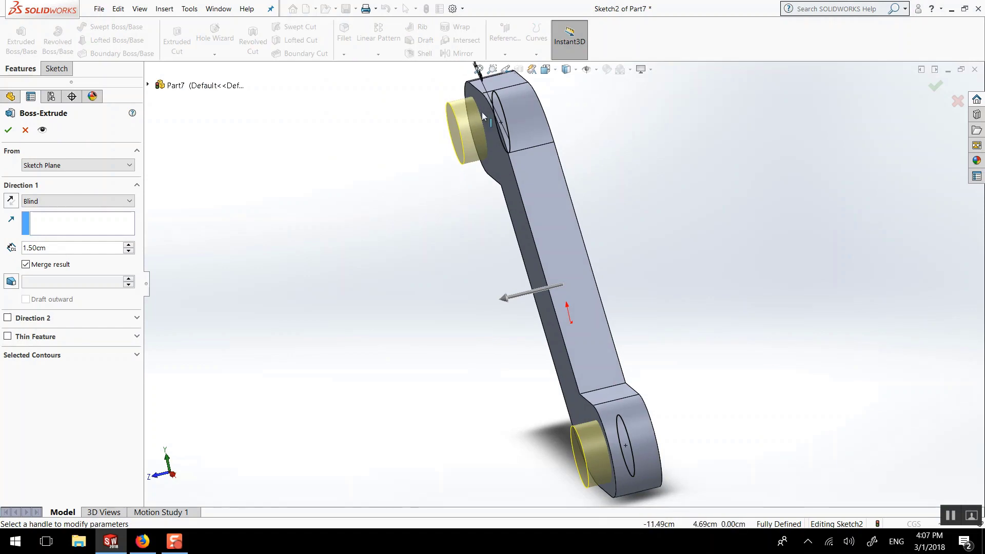
pyautogui.click(99, 200)
pyautogui.click(77, 264)
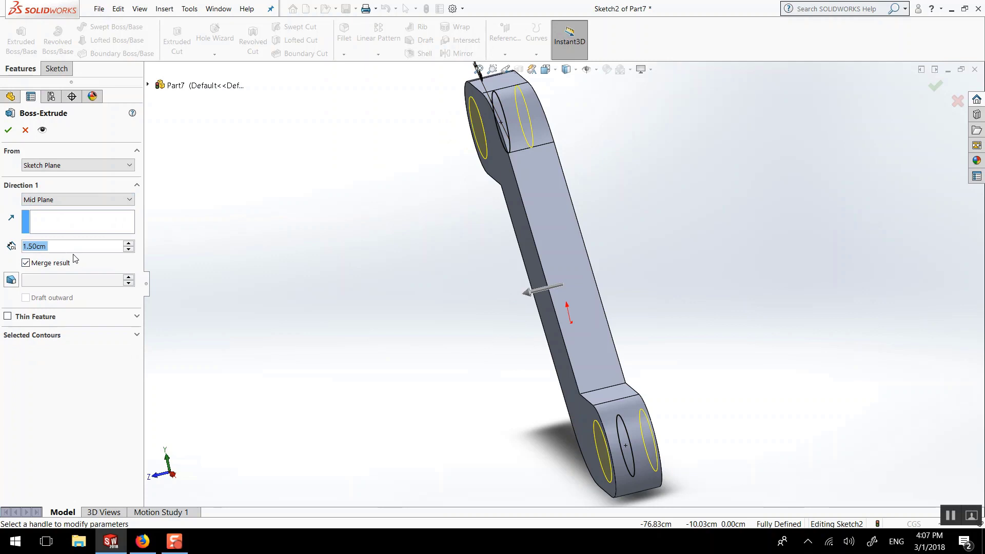
# Step: Set the circles' mid-plane extrusion depth to 2.5 cm and create the cylindrical bosses
pyautogui.write('3')
pyautogui.press('Return')
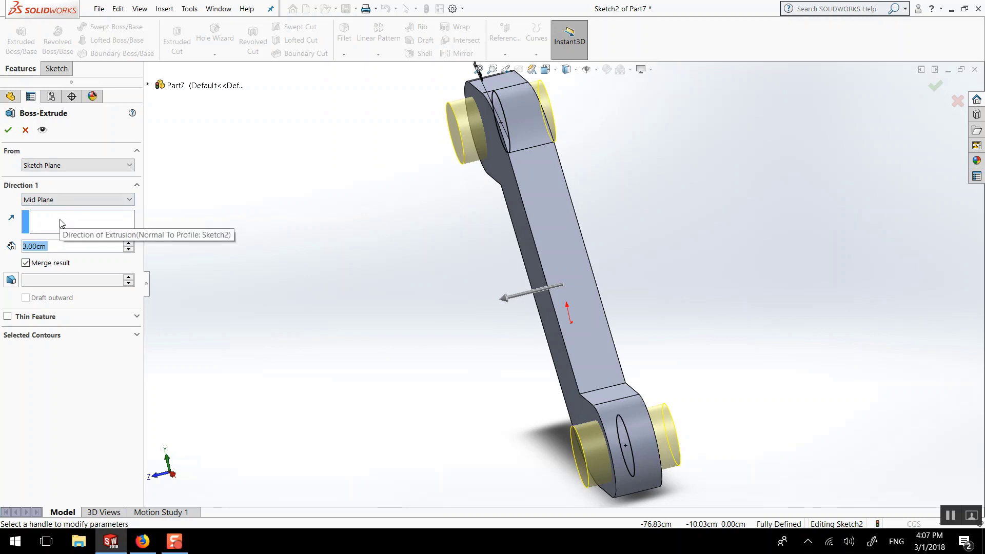
pyautogui.write('2.')
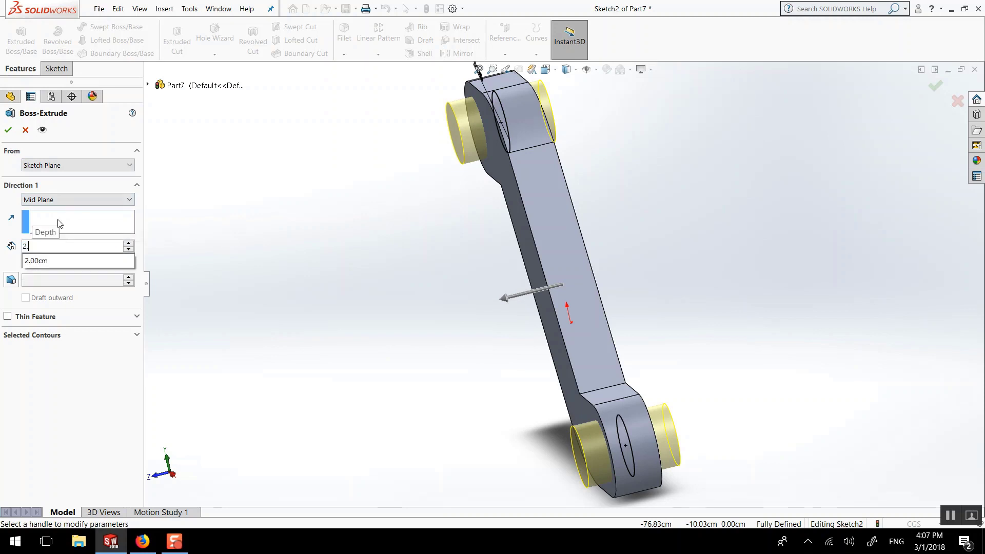
pyautogui.write('5')
pyautogui.press('Return')
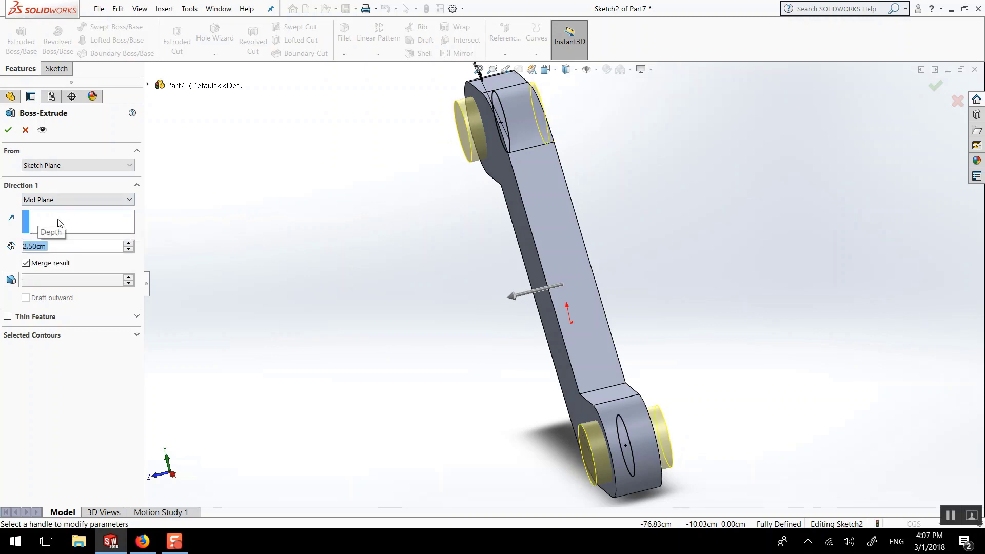
pyautogui.click(7, 131)
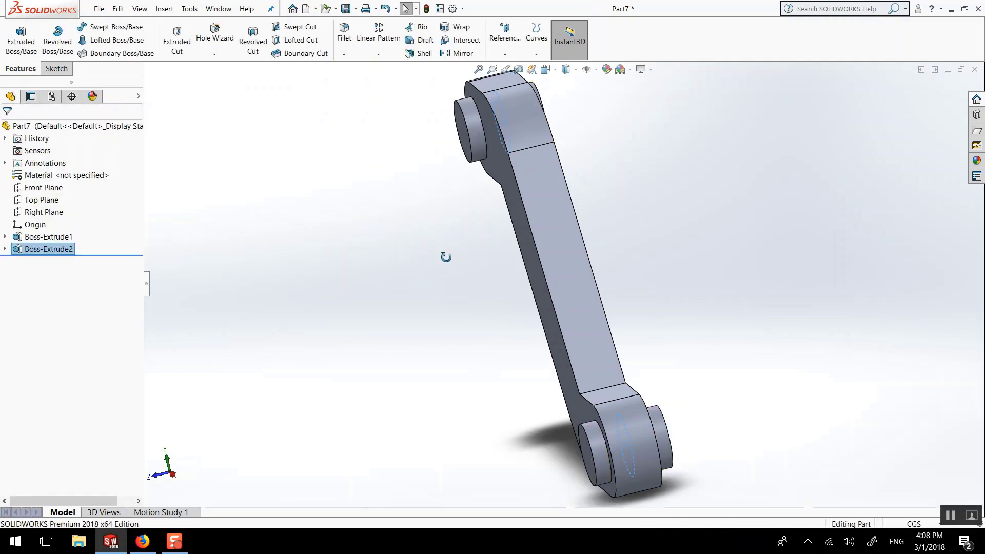
# Step: Sketch two circles of about 0.6 cm radius on the upper boss's end face, centred on the two cylindrical bosses
pyautogui.moveTo(446, 257); pyautogui.dragTo(515, 255, button='middle')
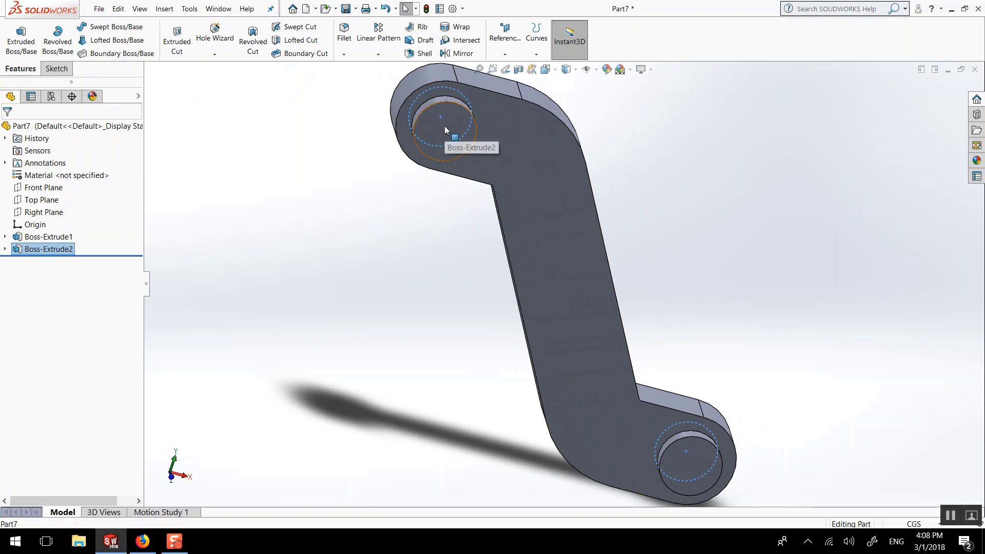
pyautogui.click(444, 129)
pyautogui.hotkey('ctrl', '8')
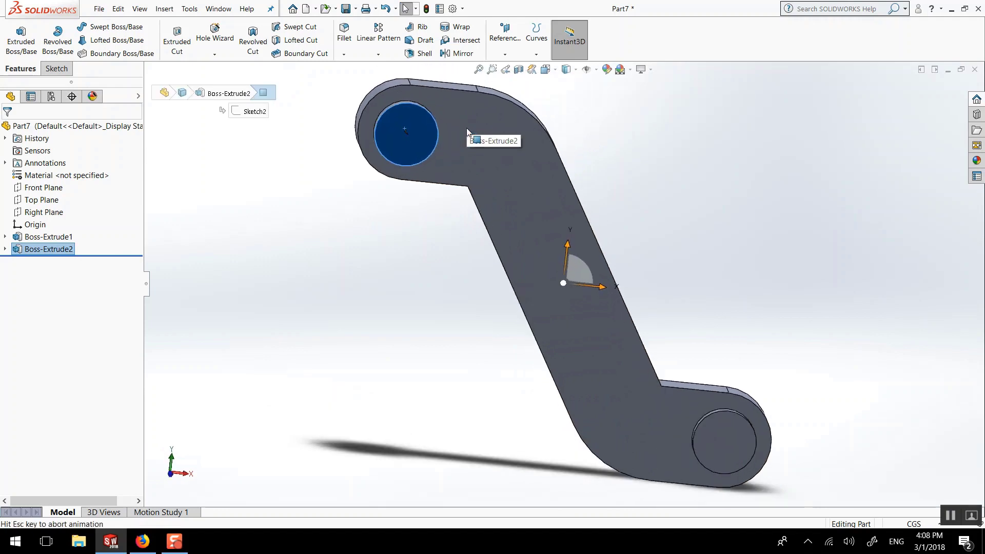
pyautogui.click(56, 68)
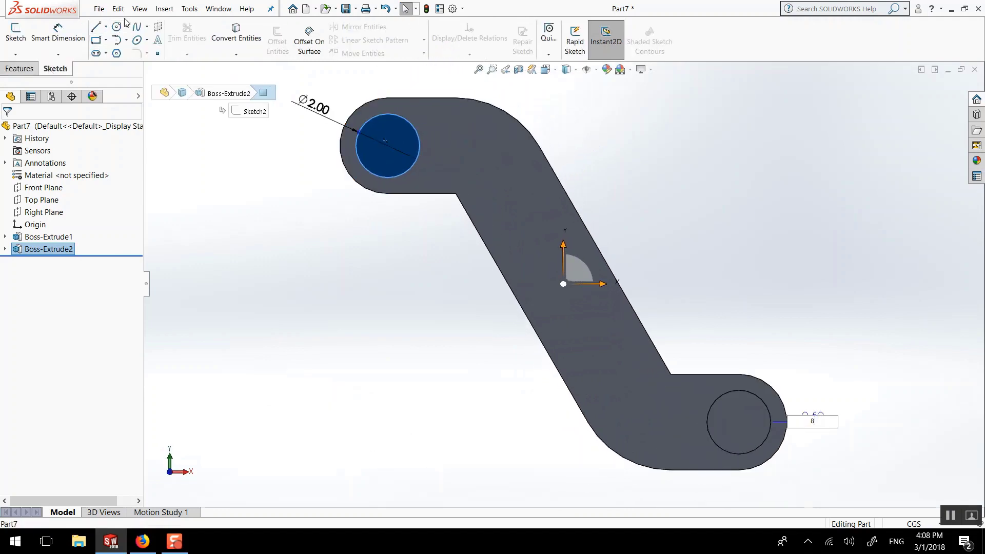
pyautogui.click(117, 27)
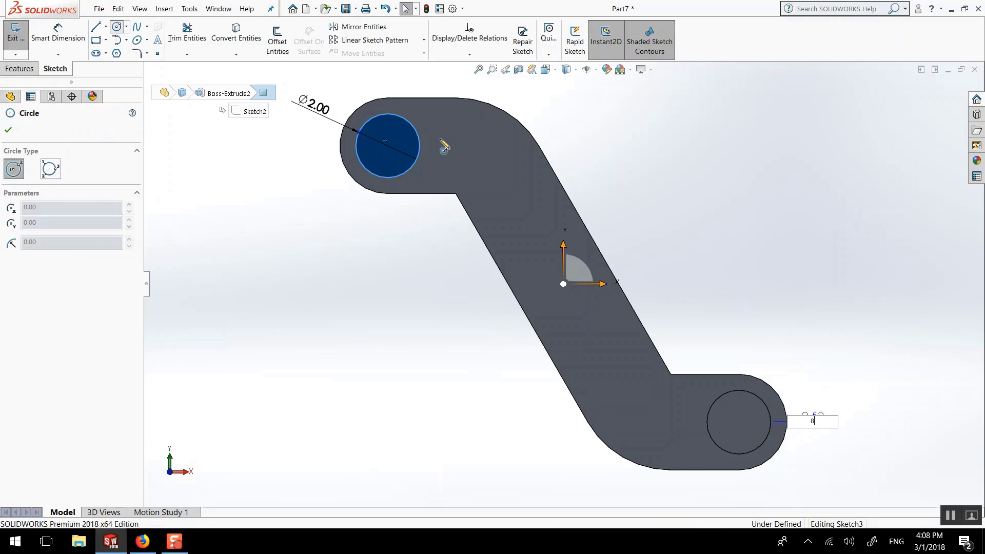
pyautogui.click(387, 146)
pyautogui.click(406, 146)
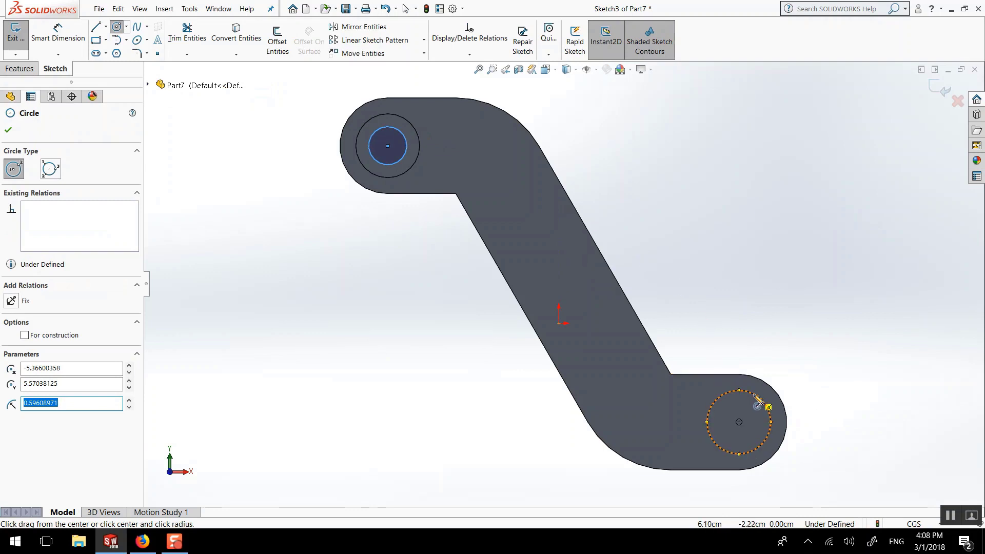
pyautogui.click(738, 421)
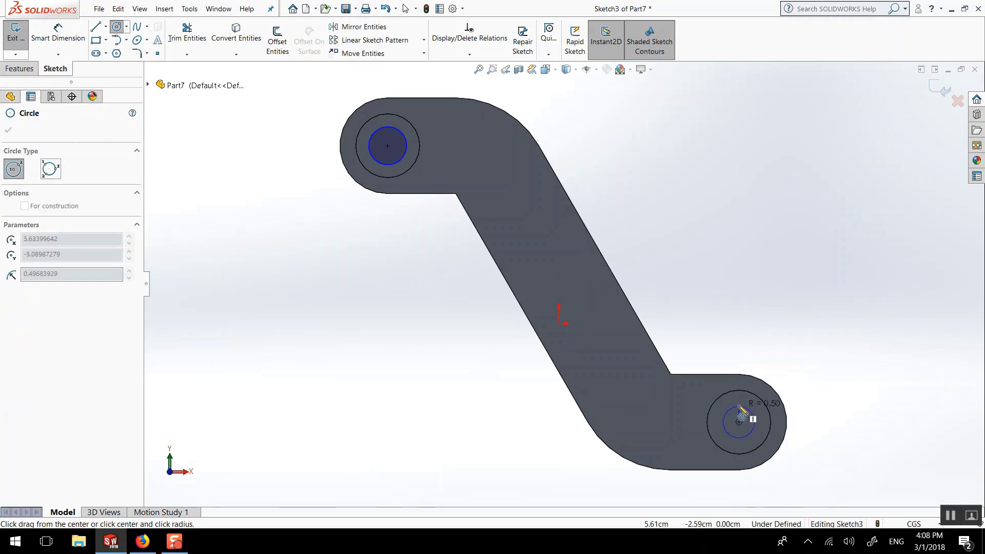
pyautogui.click(739, 404)
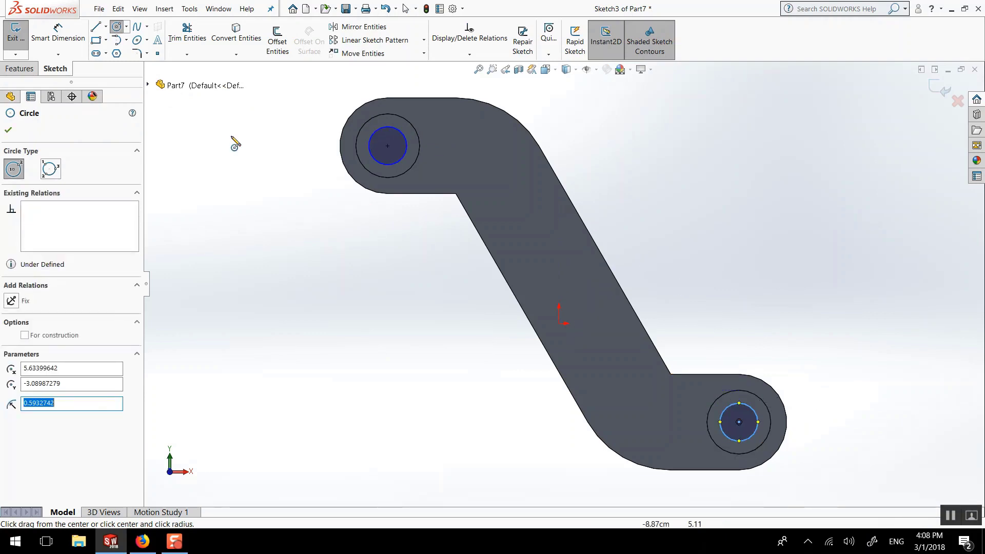
pyautogui.click(8, 130)
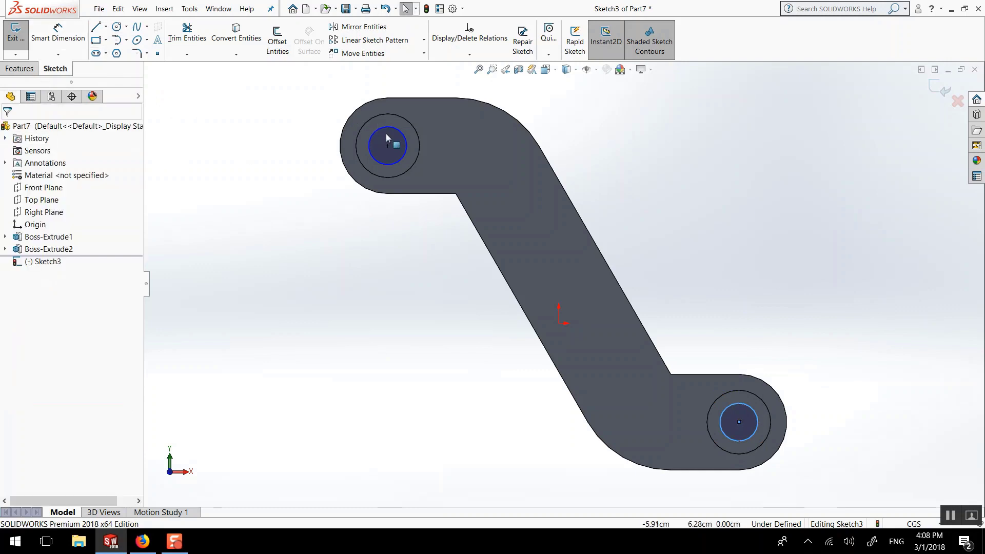
# Step: Apply an Equal relation to the two small circles
pyautogui.hotkey('ctrl', 'a')
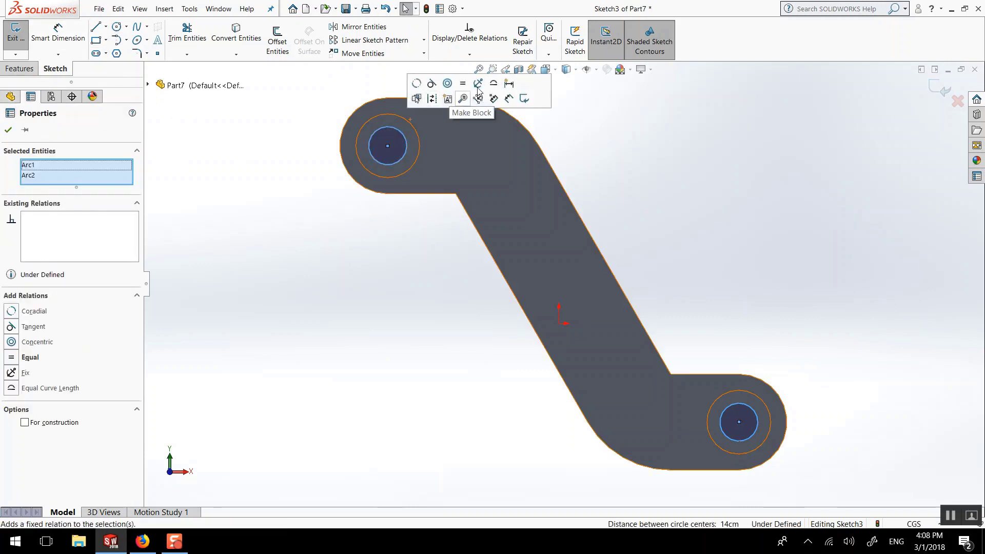
pyautogui.click(463, 85)
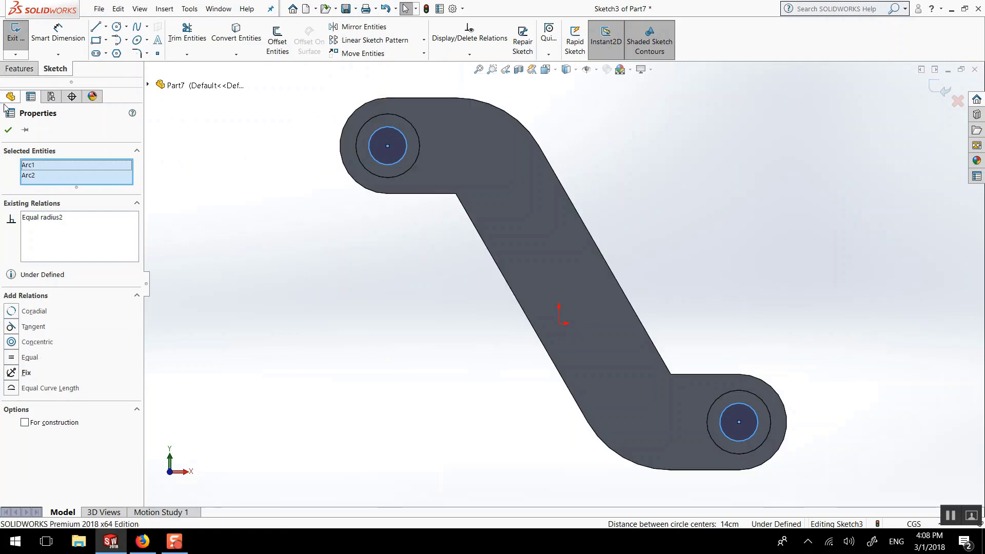
pyautogui.click(8, 133)
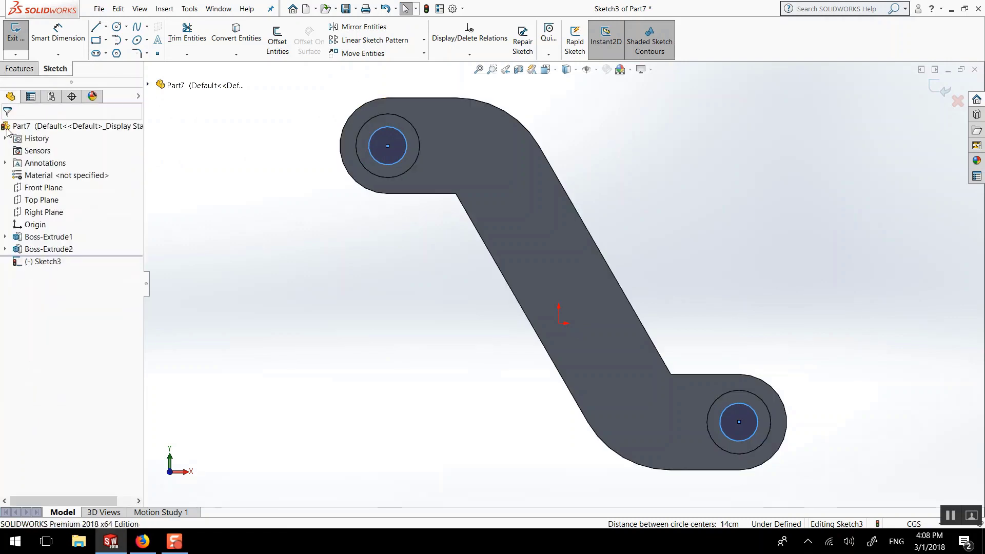
# Step: Dimension the small upper circle's diameter to 1.5 cm
pyautogui.click(51, 32)
pyautogui.click(377, 165)
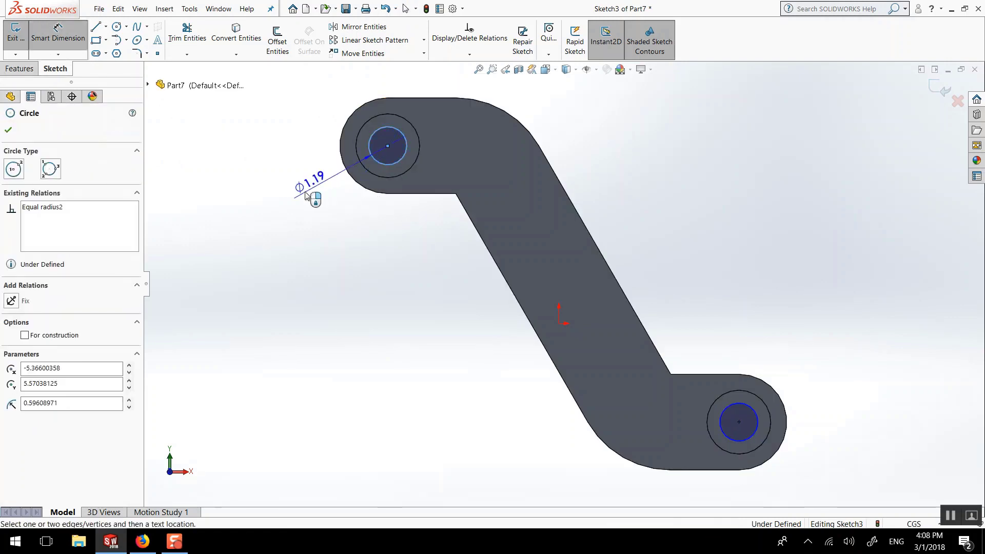
pyautogui.click(308, 196)
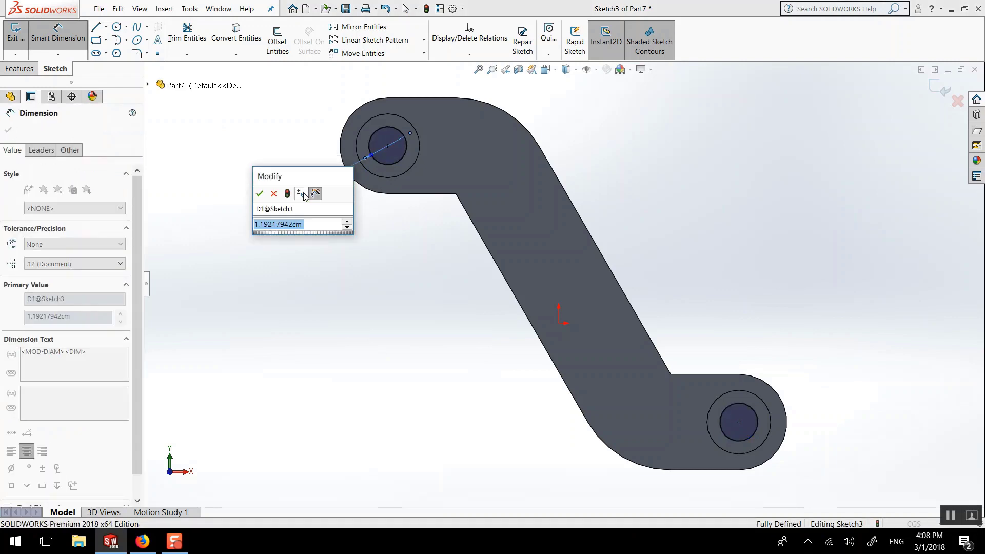
pyautogui.write('1.5')
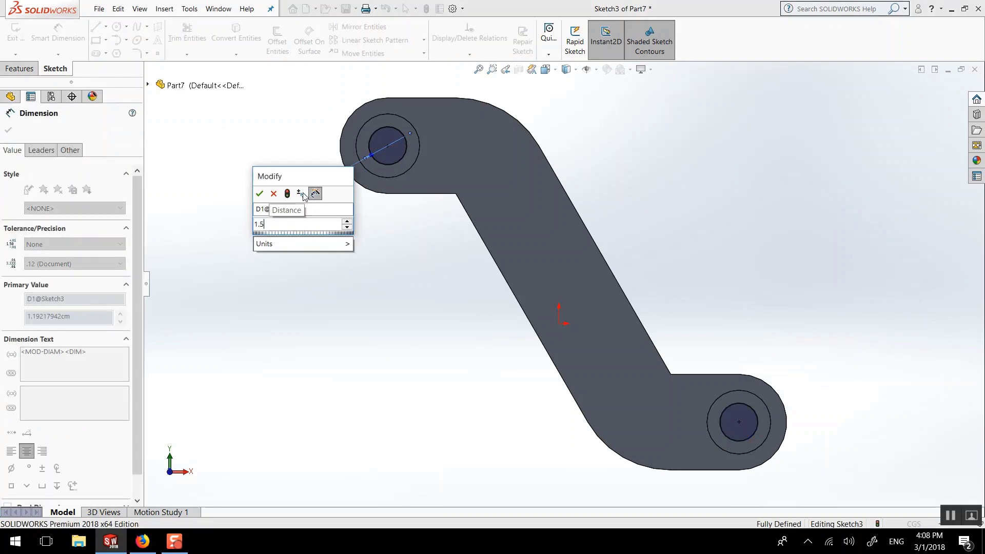
pyautogui.press('Return')
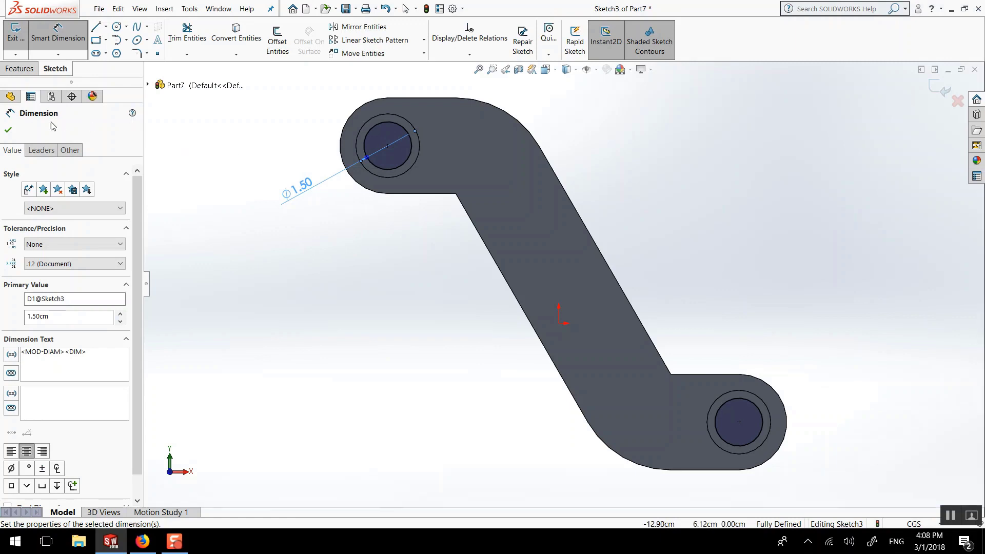
pyautogui.click(6, 132)
# Step: Exit the circle sketch and edit the cylindrical bosses' extrusion, setting its mid-plane depth to 2.5 cm
pyautogui.moveTo(352, 220); pyautogui.dragTo(289, 232, button='middle')
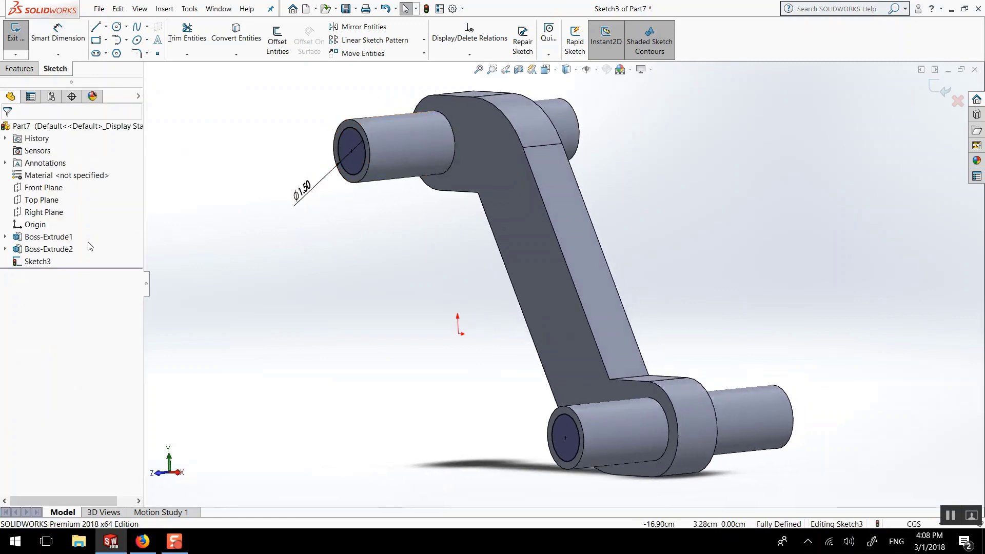
pyautogui.click(36, 249)
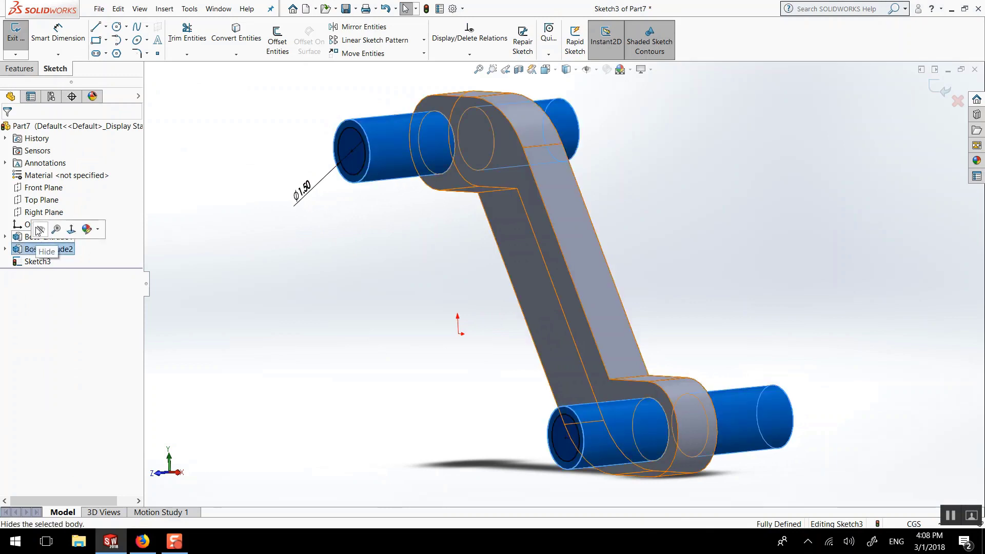
pyautogui.click(208, 205)
pyautogui.click(947, 95)
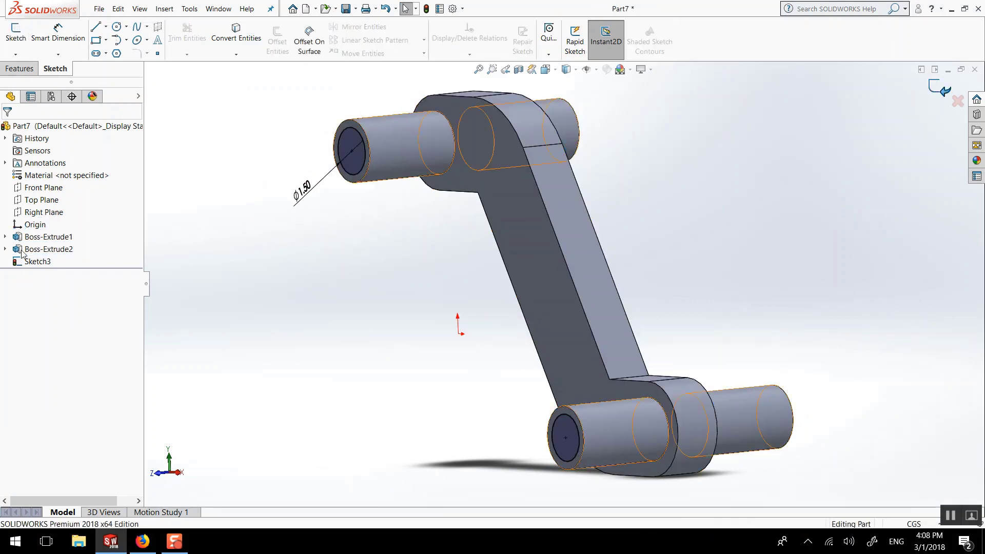
pyautogui.click(43, 250)
pyautogui.click(41, 221)
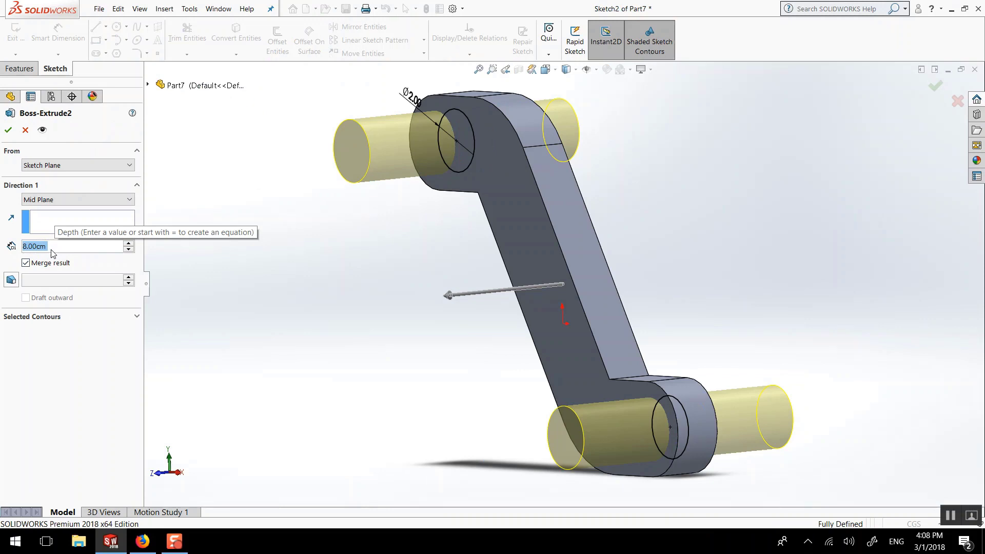
pyautogui.write('2.5')
pyautogui.press('Return')
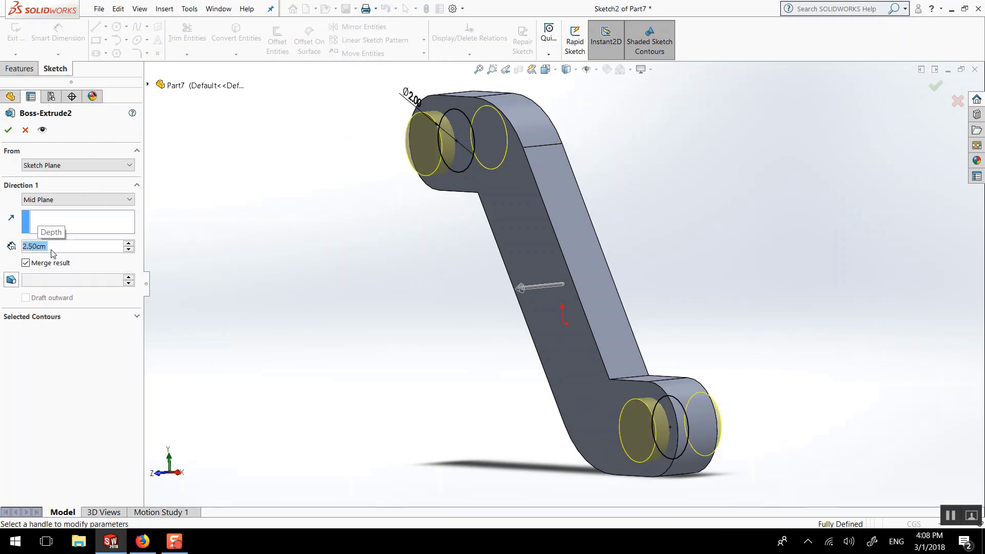
pyautogui.click(9, 130)
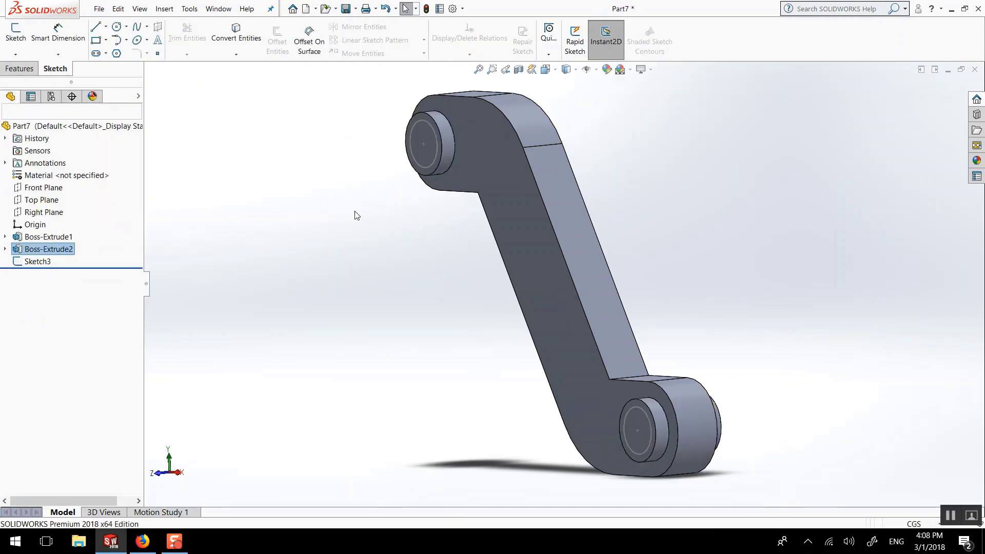
# Step: Reopen the 1.5 cm circle sketch and cut both circles through the bosses with the Through All end condition
pyautogui.click(37, 262)
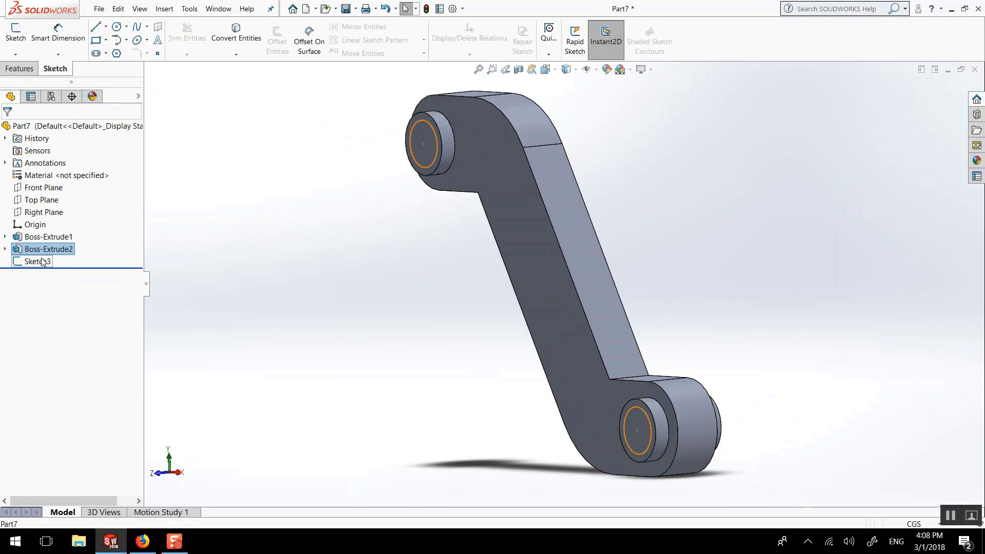
pyautogui.click(51, 226)
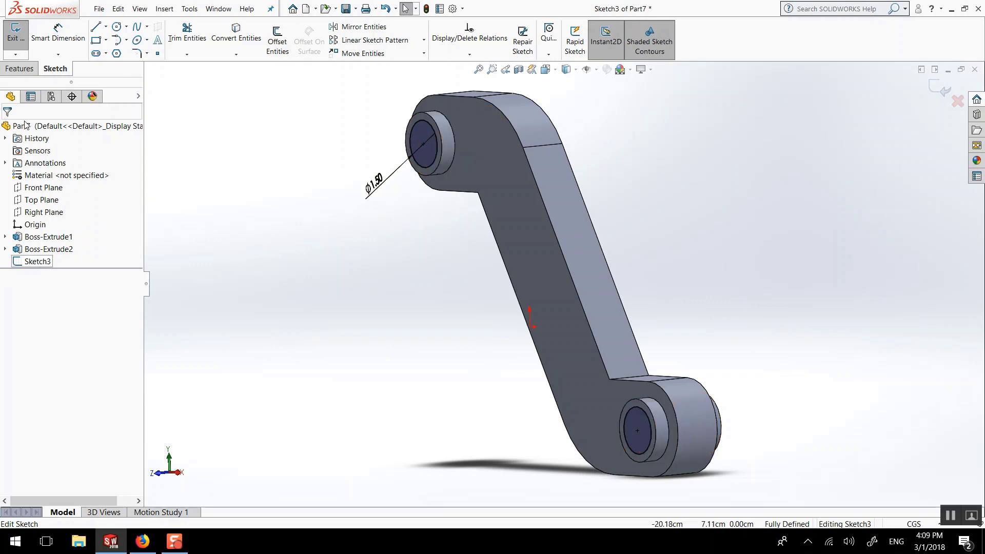
pyautogui.click(18, 69)
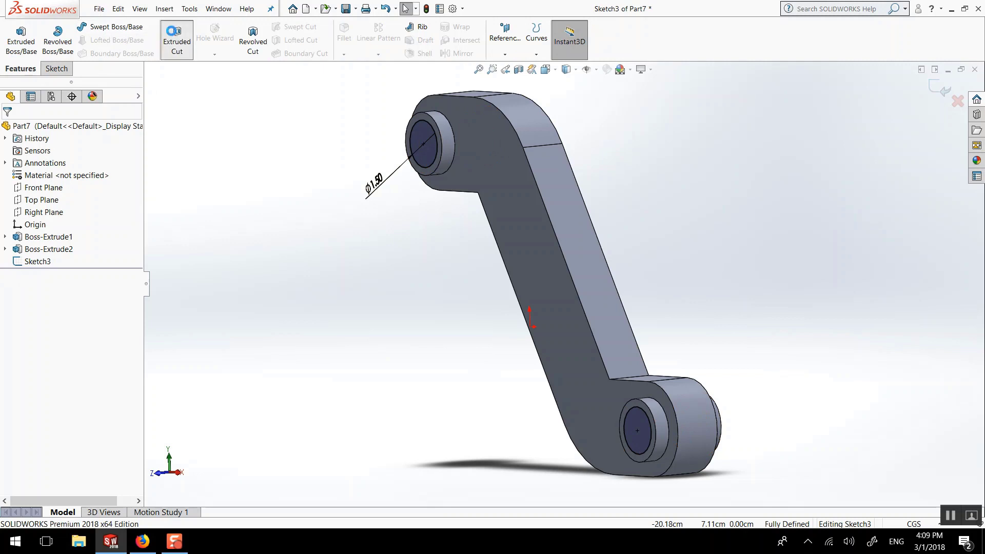
pyautogui.click(175, 36)
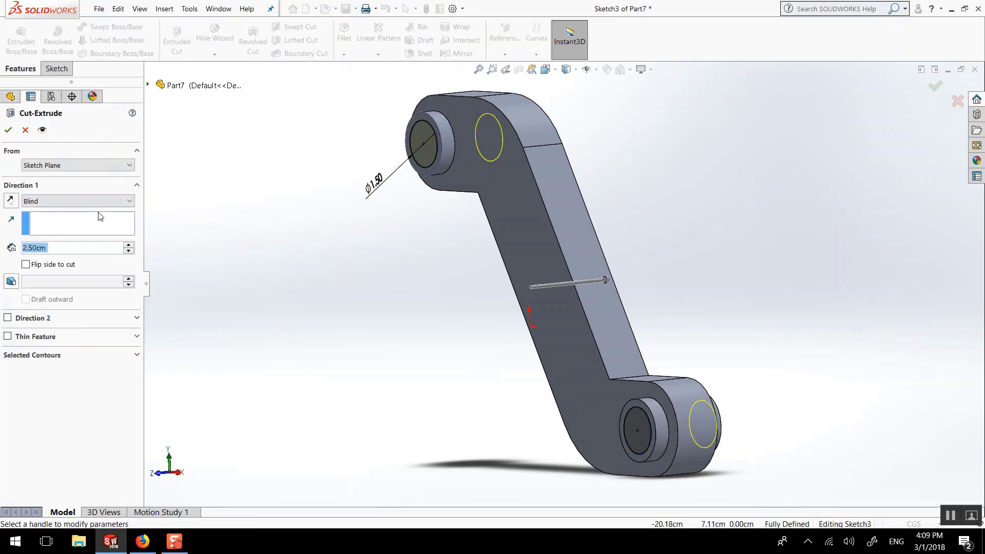
pyautogui.click(71, 201)
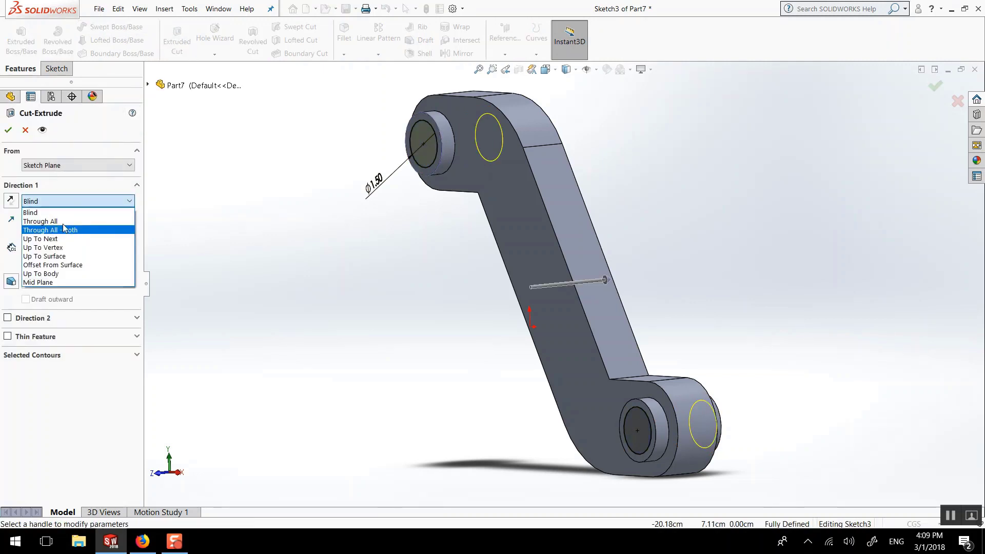
pyautogui.click(66, 221)
pyautogui.click(11, 135)
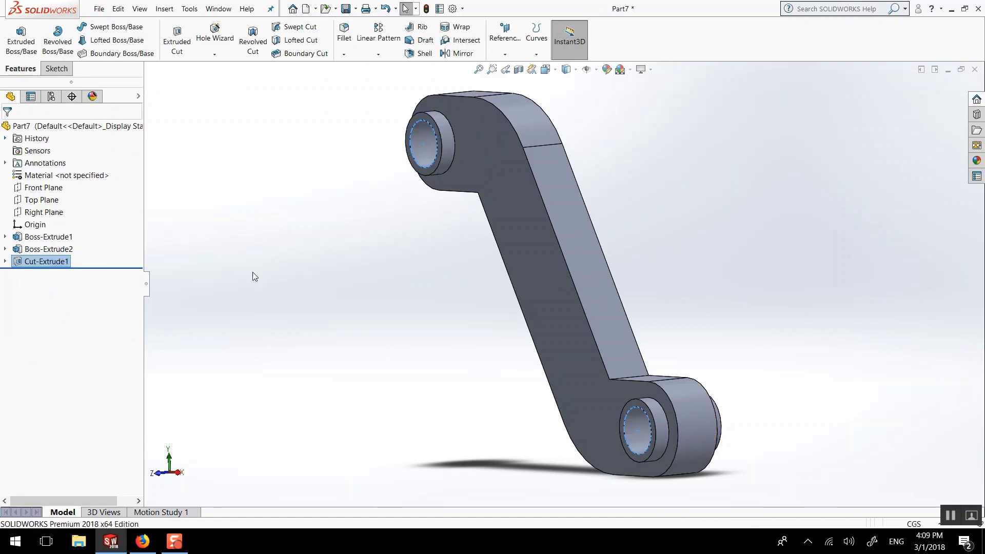
# Step: Try a fillet on the front face of the link body with a 0.2 cm radius and clear the selection
pyautogui.moveTo(373, 334); pyautogui.dragTo(431, 326, button='middle')
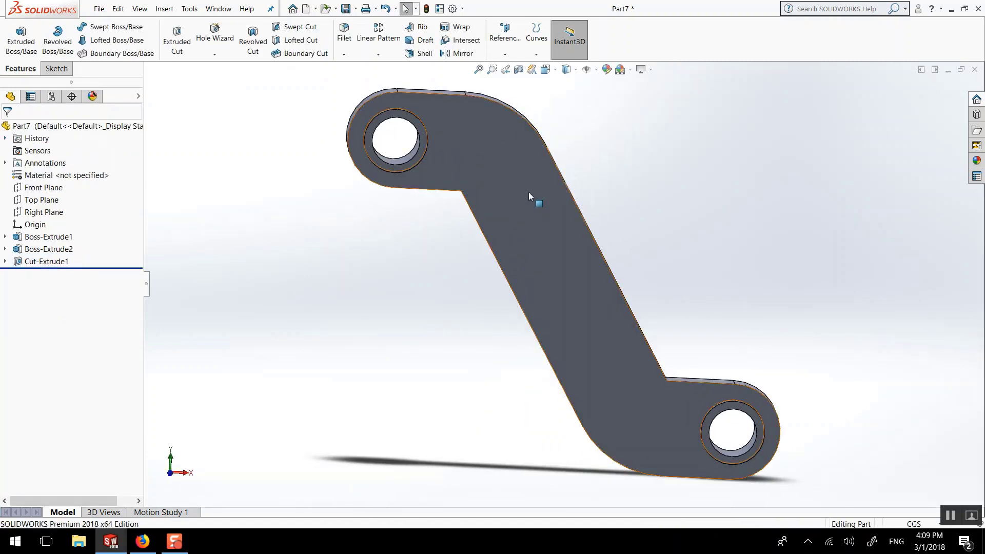
pyautogui.moveTo(528, 192); pyautogui.dragTo(447, 196, button='middle')
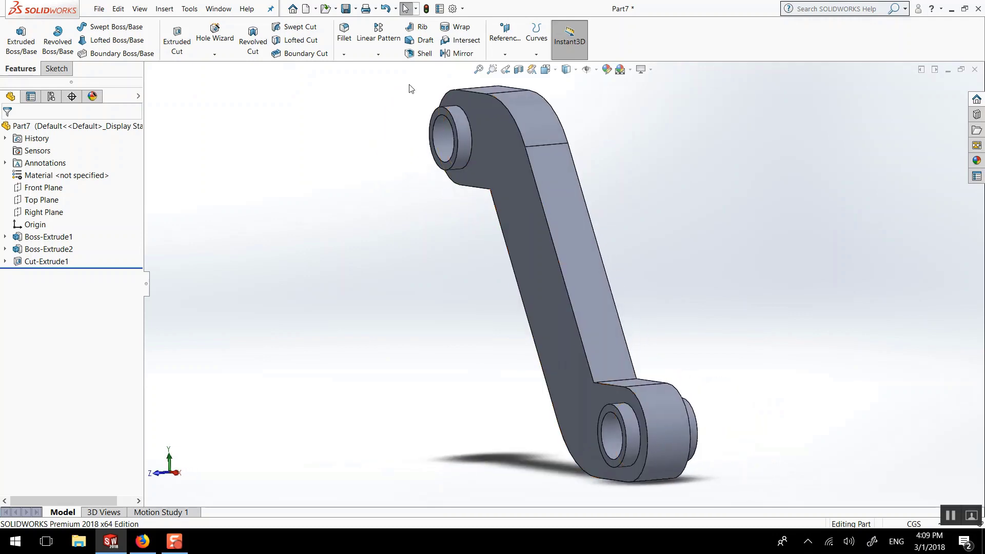
pyautogui.click(342, 31)
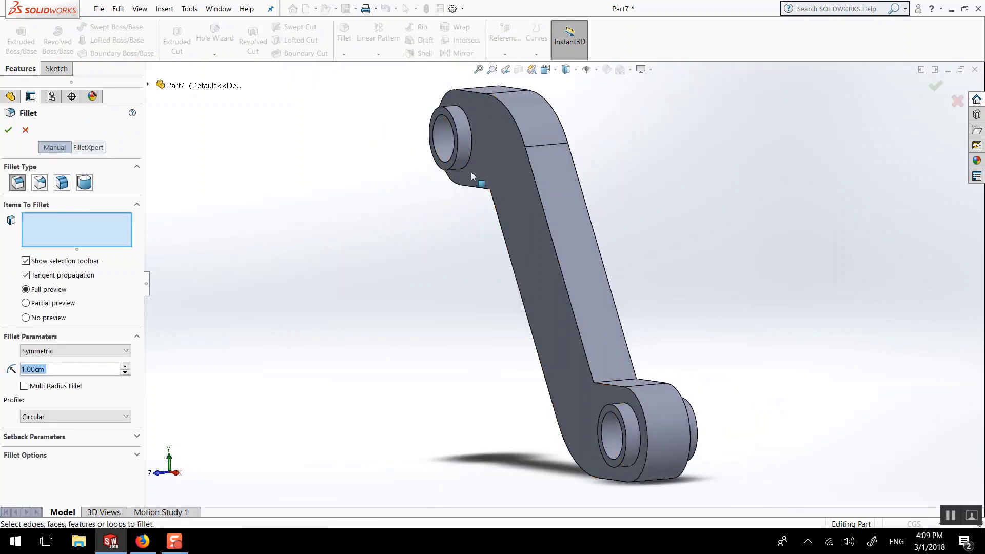
pyautogui.click(523, 142)
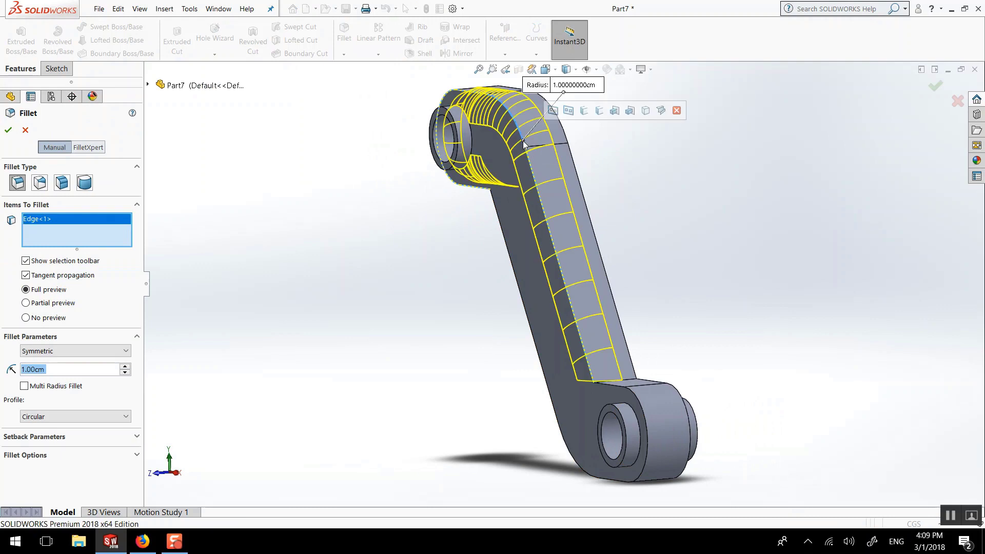
pyautogui.rightClick(48, 234)
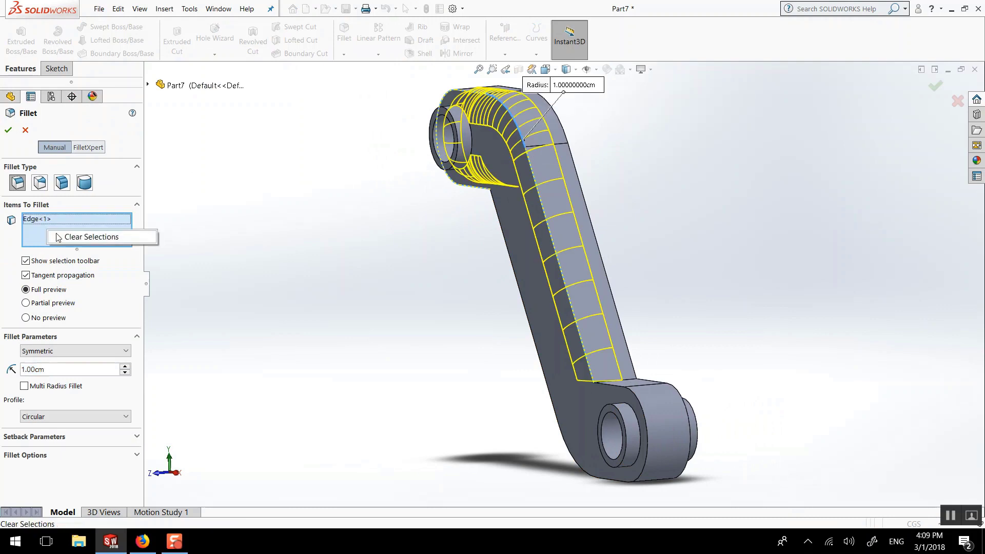
pyautogui.click(59, 236)
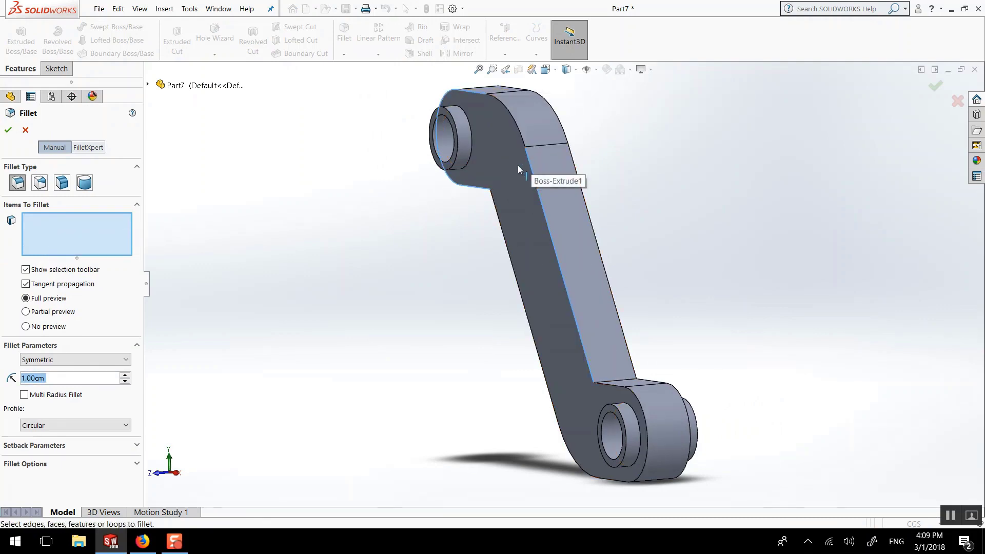
pyautogui.click(517, 165)
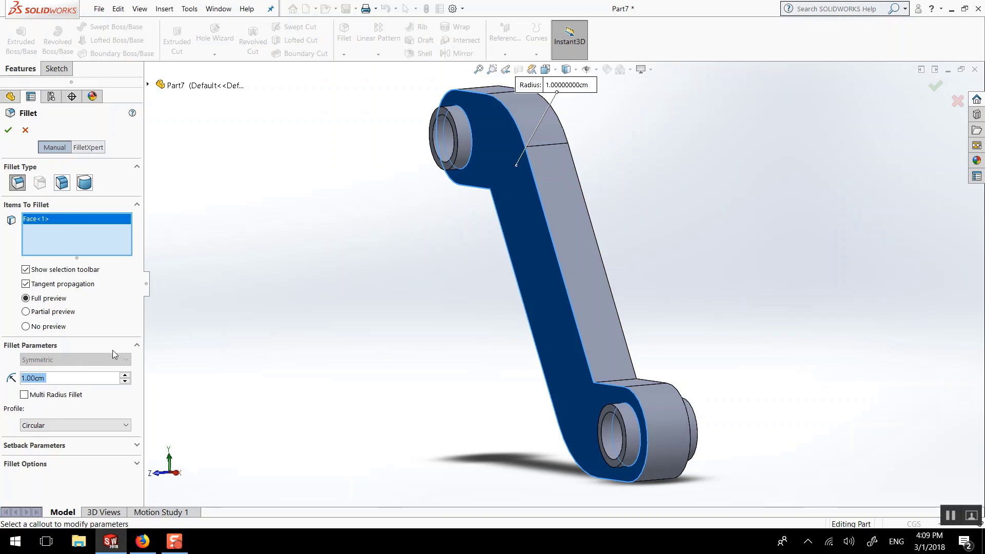
pyautogui.write('0.2')
pyautogui.press('Return')
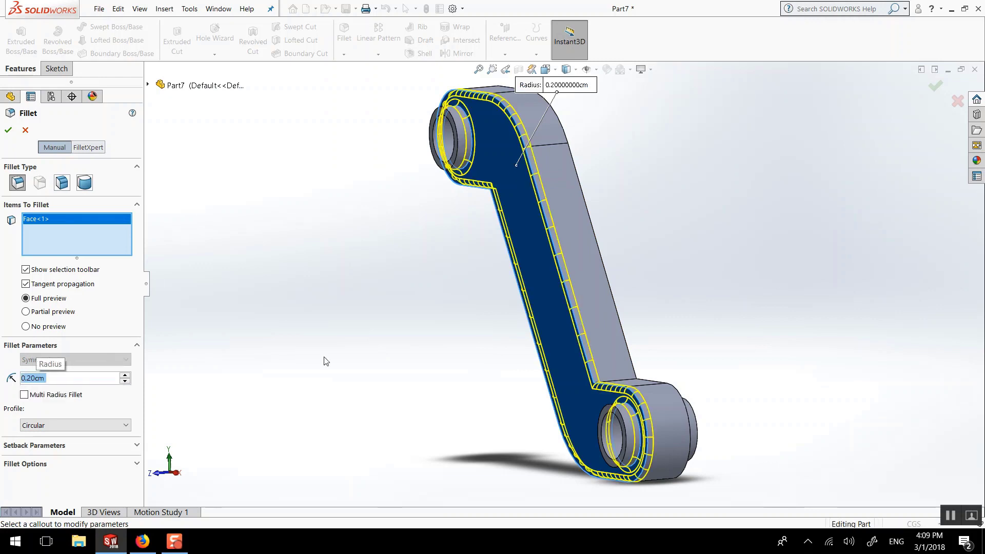
pyautogui.moveTo(497, 345); pyautogui.dragTo(613, 369, button='middle')
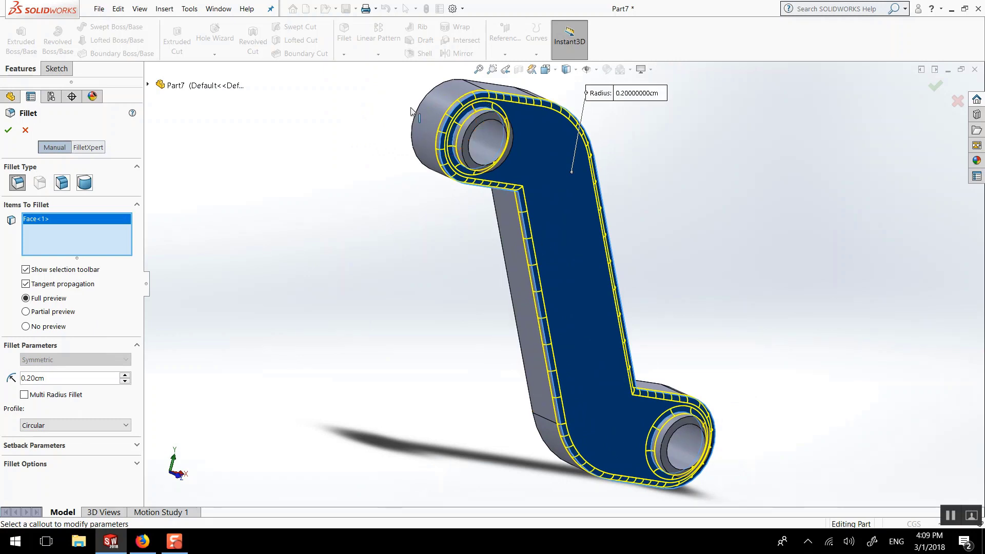
pyautogui.rightClick(53, 221)
pyautogui.click(77, 229)
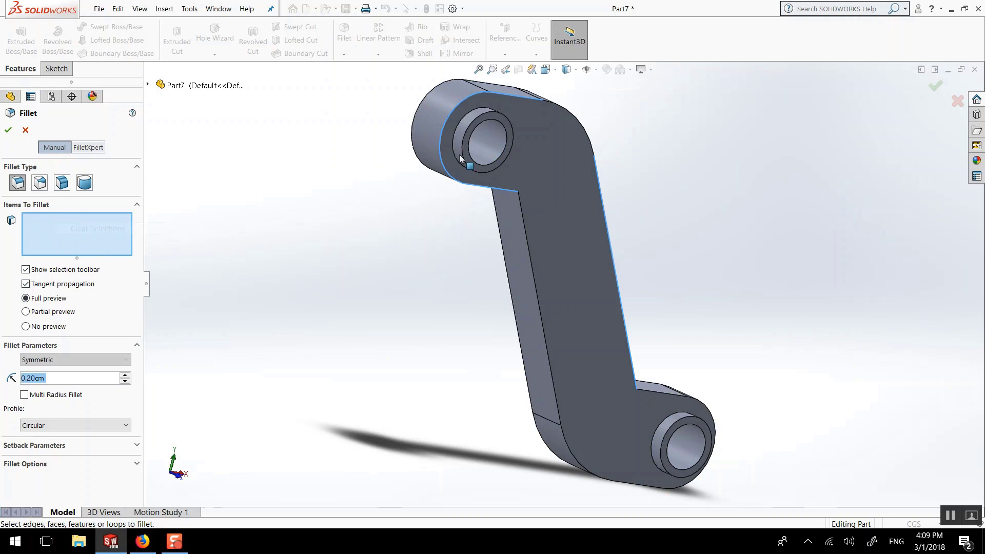
# Step: Fillet the outline edges on both faces of the link body with a 0.2 cm radius and undo that fillet
pyautogui.click(500, 94)
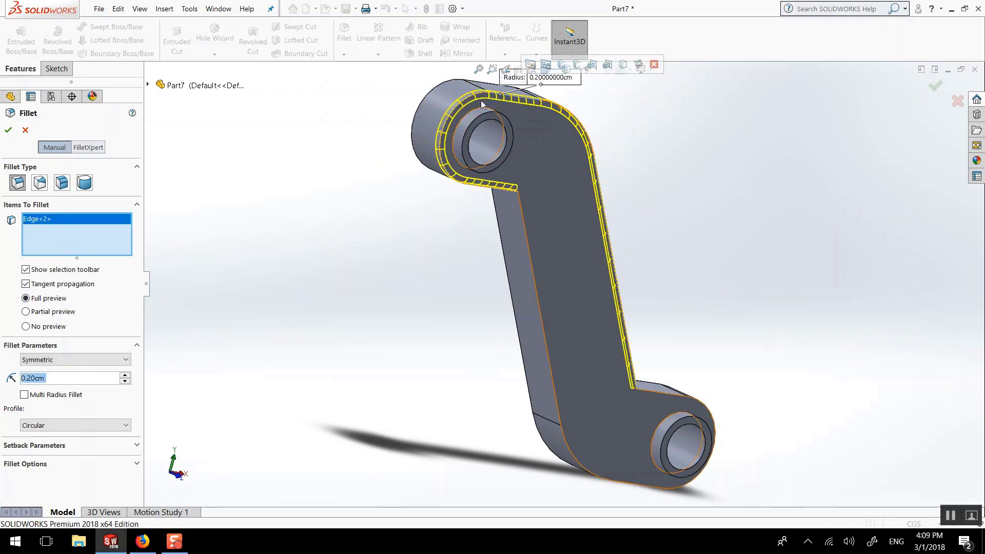
pyautogui.click(522, 223)
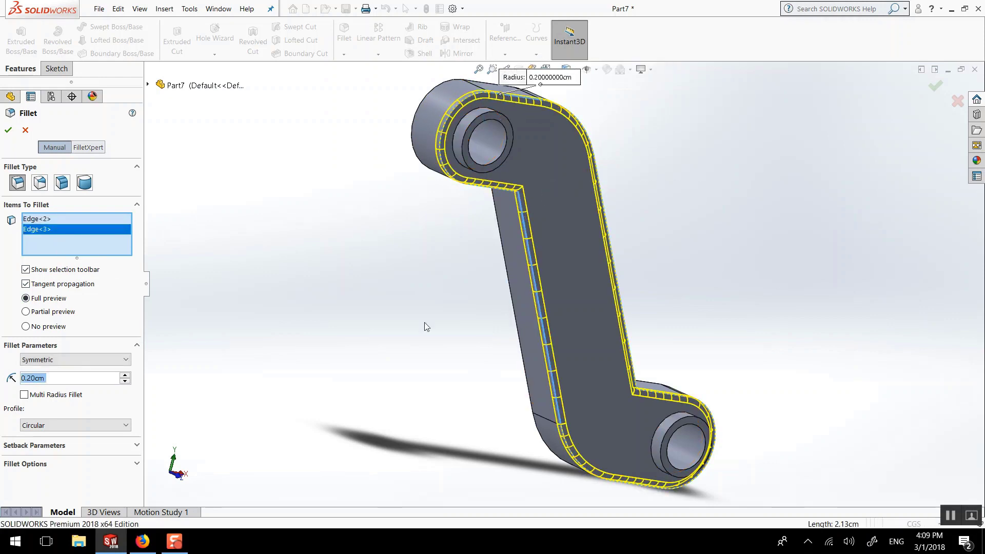
pyautogui.moveTo(364, 255); pyautogui.dragTo(567, 288, button='middle')
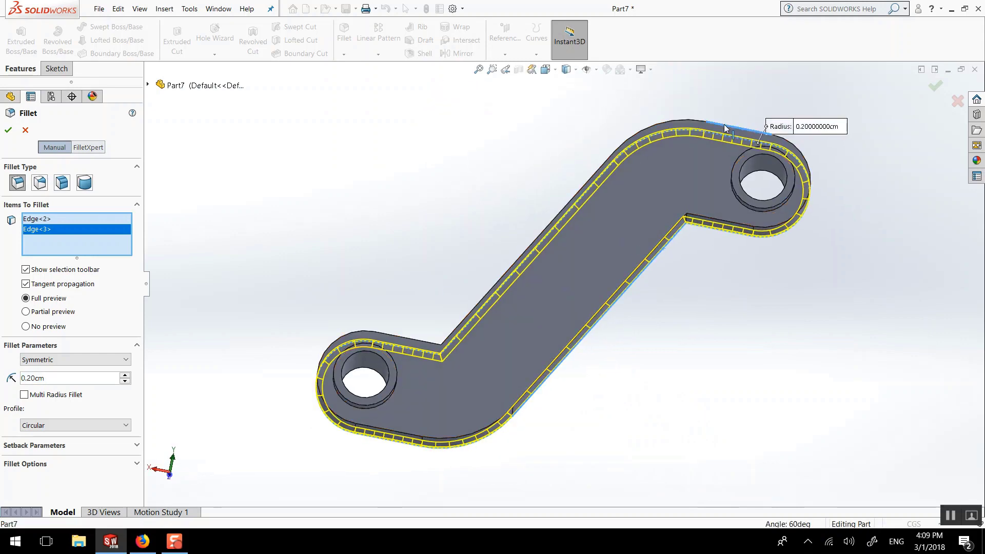
pyautogui.click(724, 122)
pyautogui.moveTo(653, 261); pyautogui.dragTo(636, 300, button='middle')
pyautogui.click(450, 387)
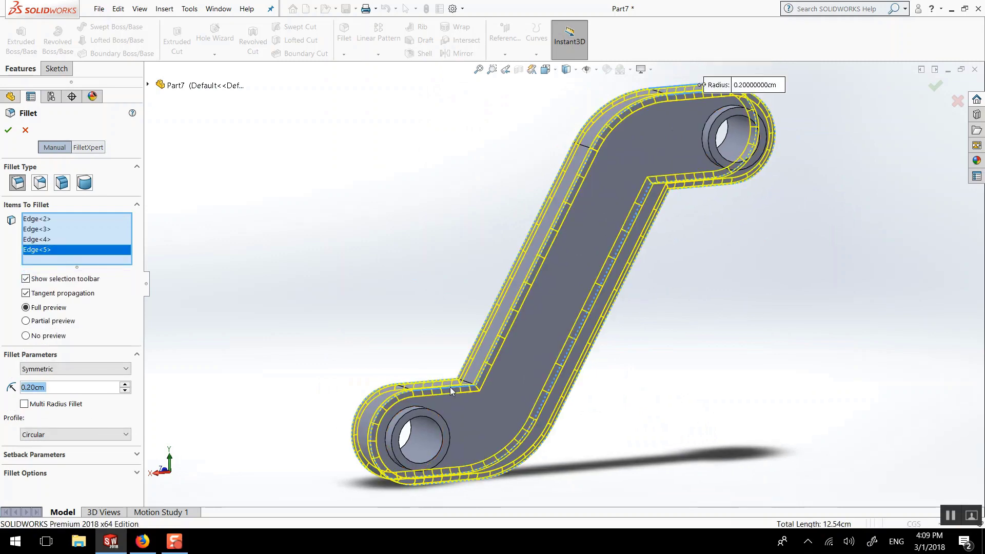
pyautogui.moveTo(418, 314); pyautogui.dragTo(523, 387, button='middle')
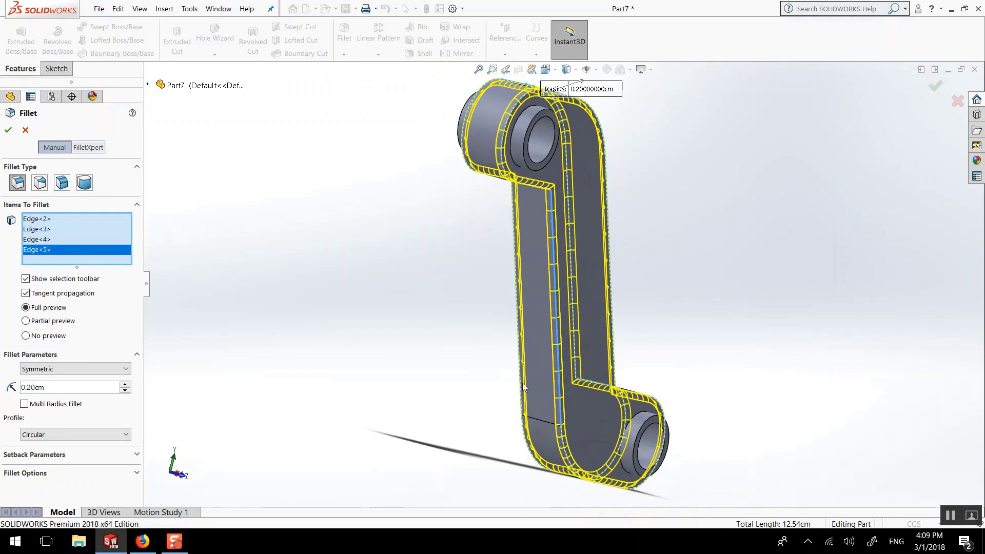
pyautogui.click(7, 130)
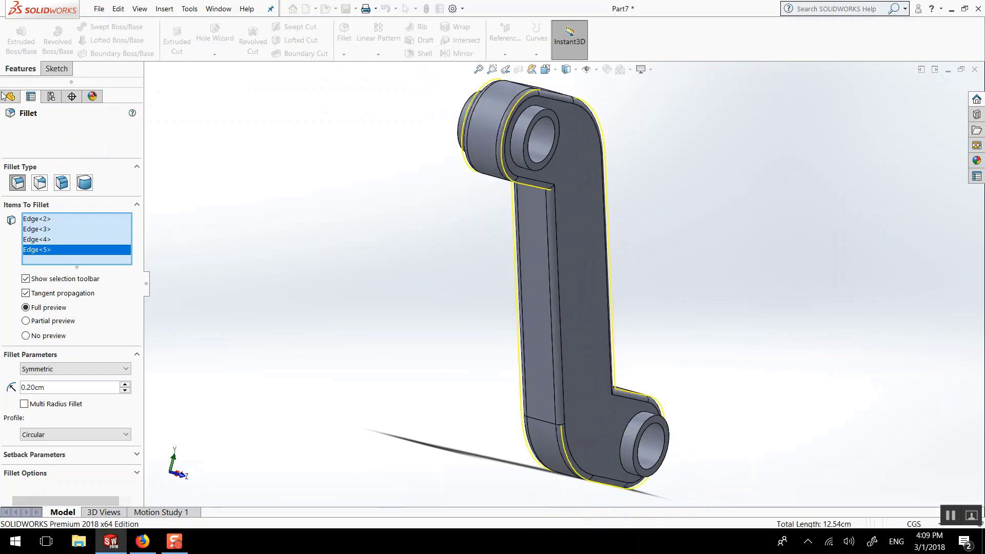
pyautogui.moveTo(277, 209); pyautogui.dragTo(193, 201, button='middle')
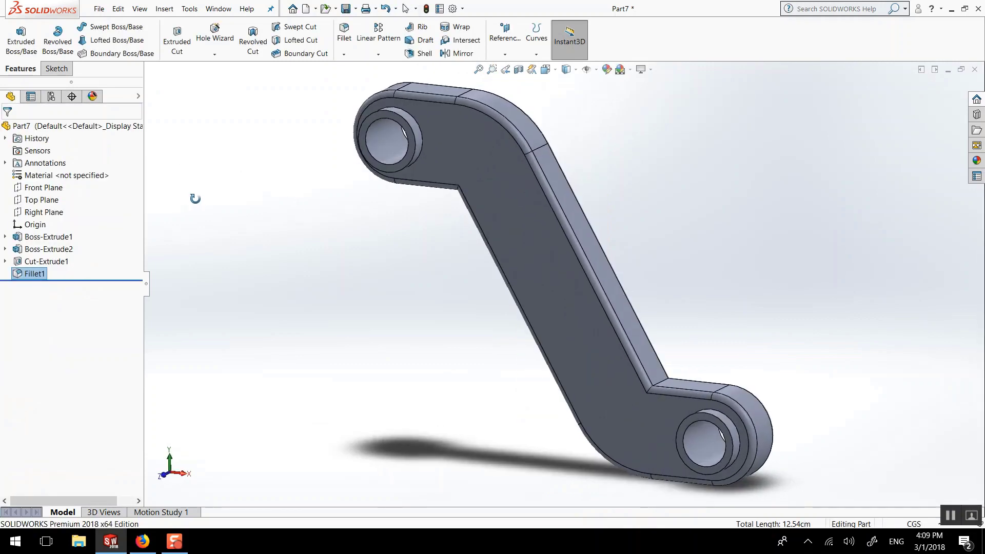
pyautogui.hotkey('ctrl', 'z')
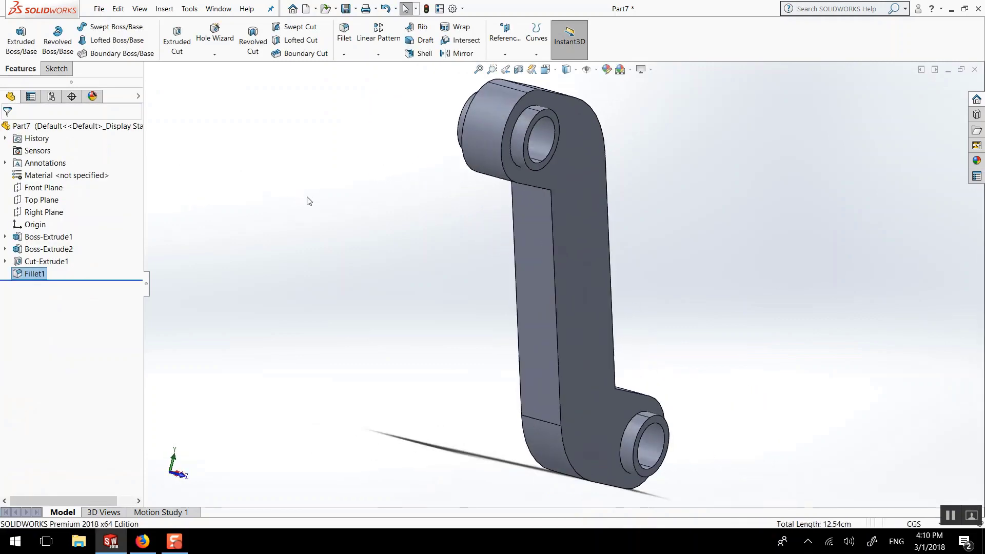
# Step: Chamfer the outline edges on both faces of the link body with a 0.2 cm distance at 45 degrees
pyautogui.click(343, 54)
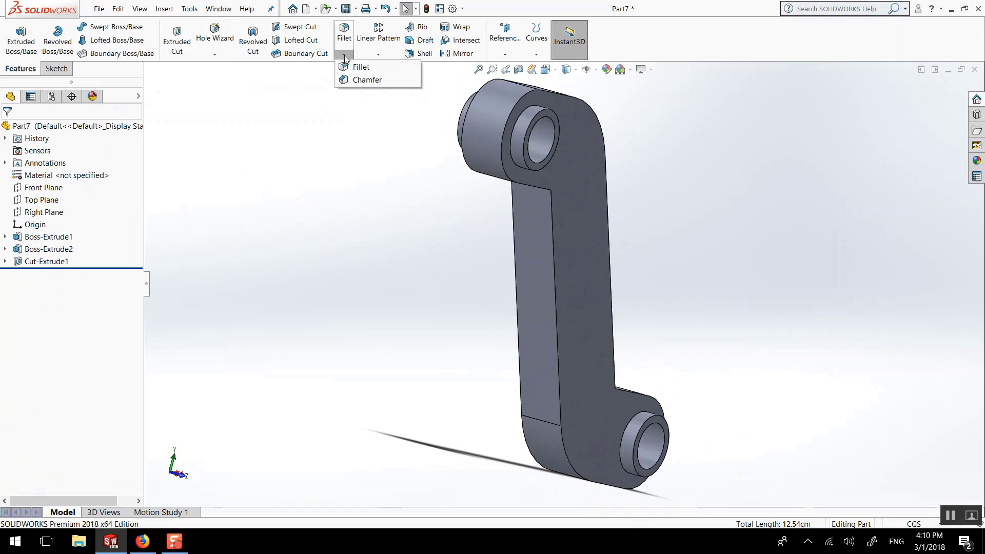
pyautogui.click(361, 80)
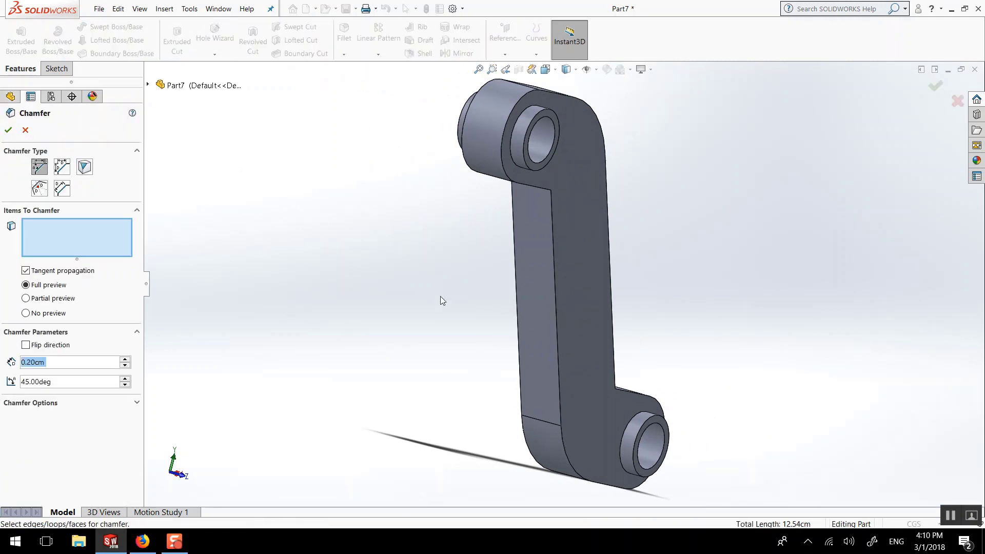
pyautogui.click(554, 220)
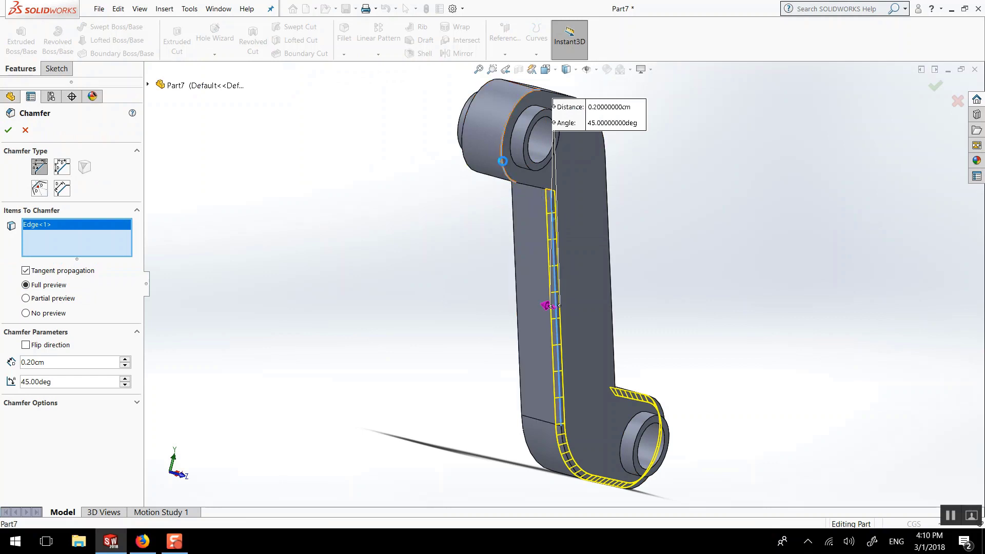
pyautogui.click(502, 161)
pyautogui.moveTo(562, 192); pyautogui.dragTo(318, 205, button='middle')
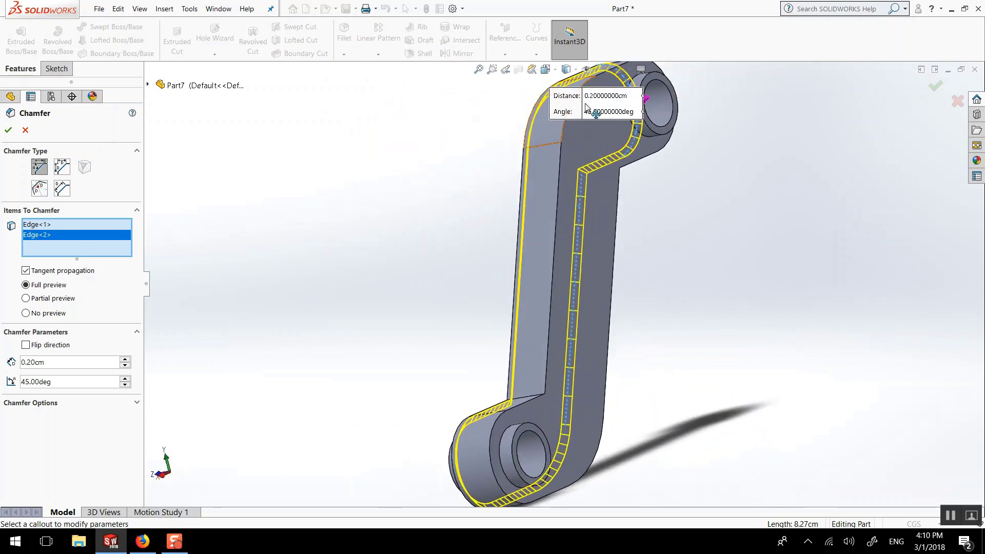
pyautogui.click(655, 158)
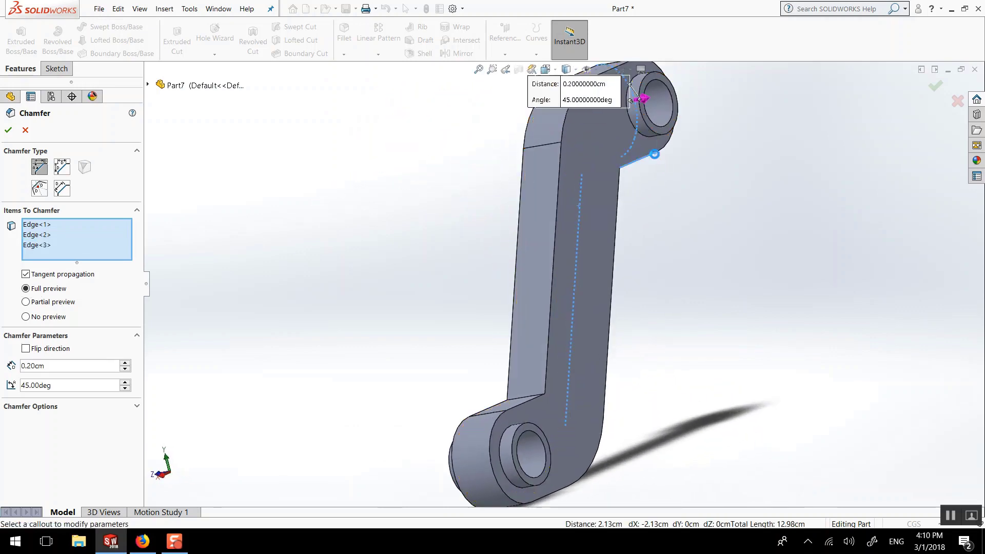
pyautogui.click(617, 187)
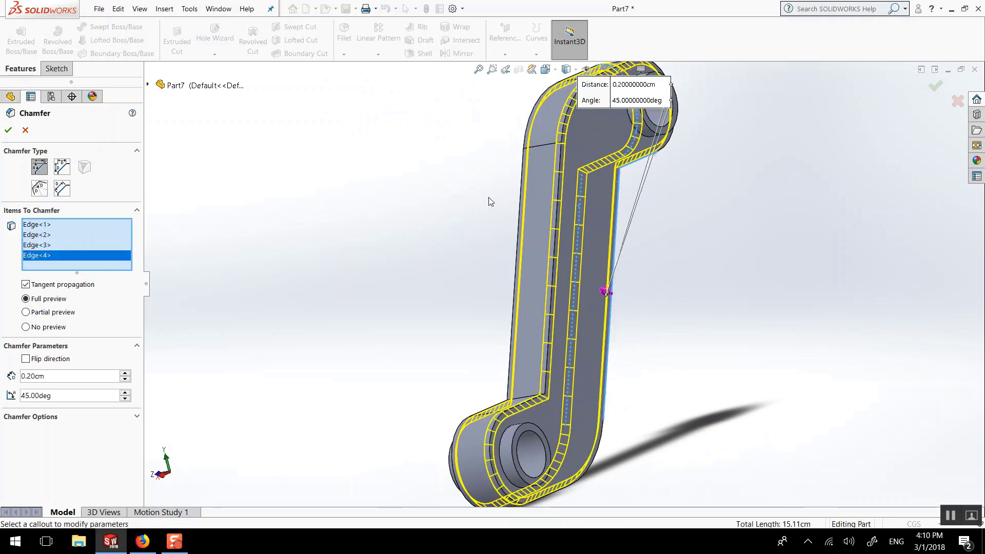
pyautogui.moveTo(430, 207); pyautogui.dragTo(138, 111, button='middle')
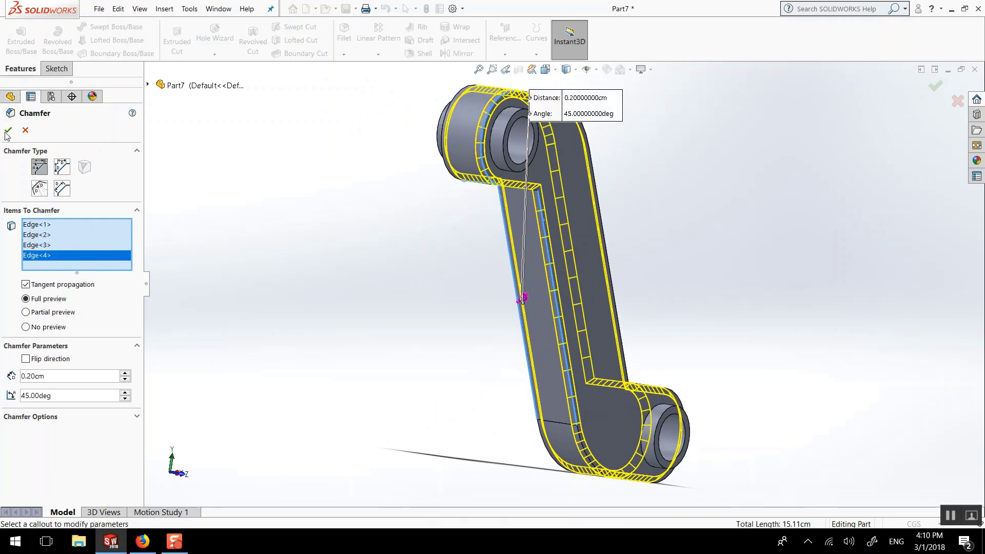
pyautogui.press('Return')
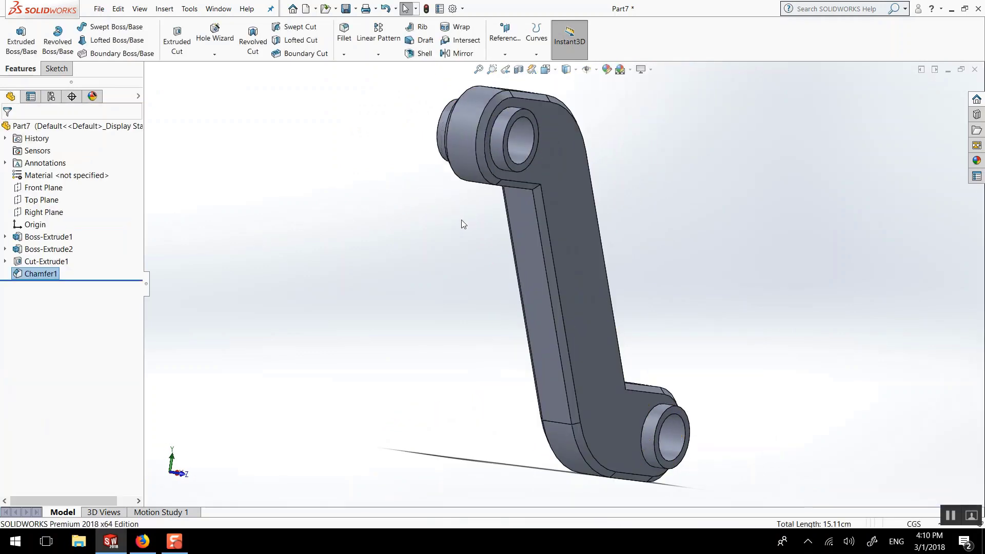
# Step: Fillet the circular edges where both end bosses meet the body, on both faces, with a 0.1 cm radius
pyautogui.moveTo(461, 222); pyautogui.dragTo(361, 229, button='middle')
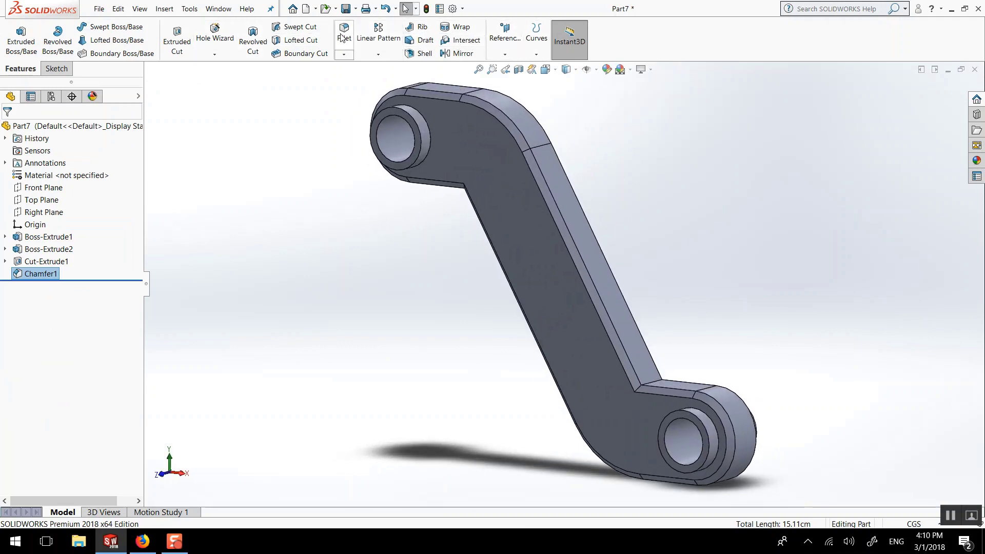
pyautogui.click(416, 111)
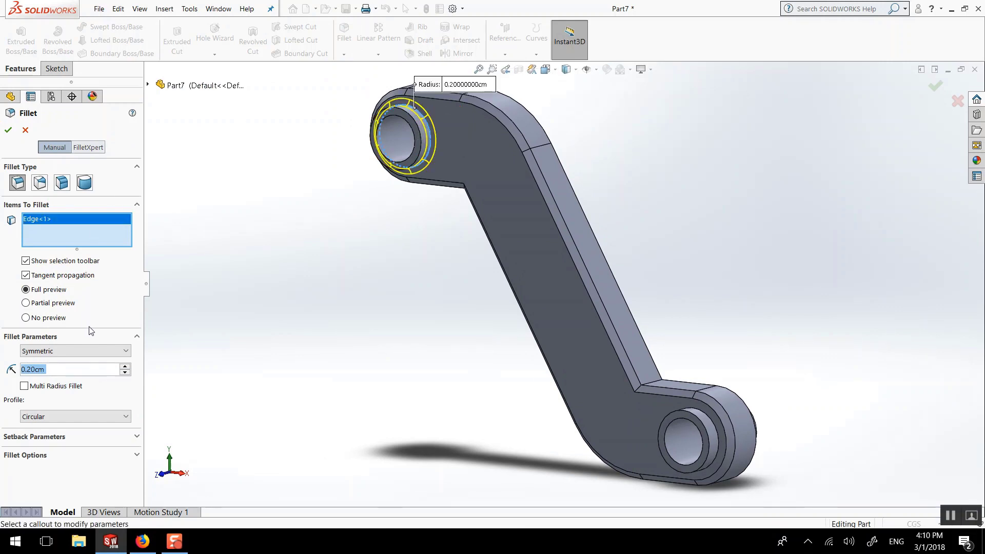
pyautogui.write('0.1')
pyautogui.press('Return')
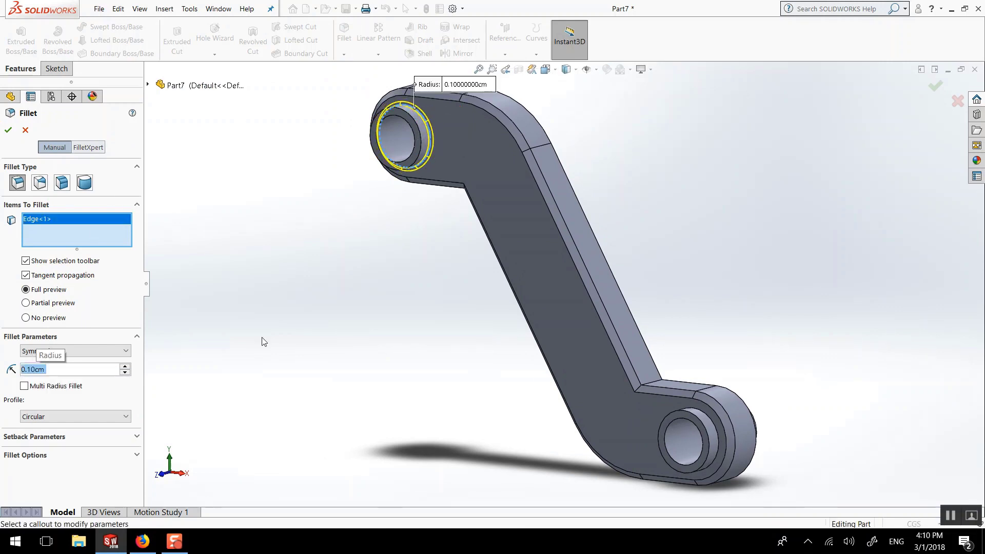
pyautogui.click(720, 435)
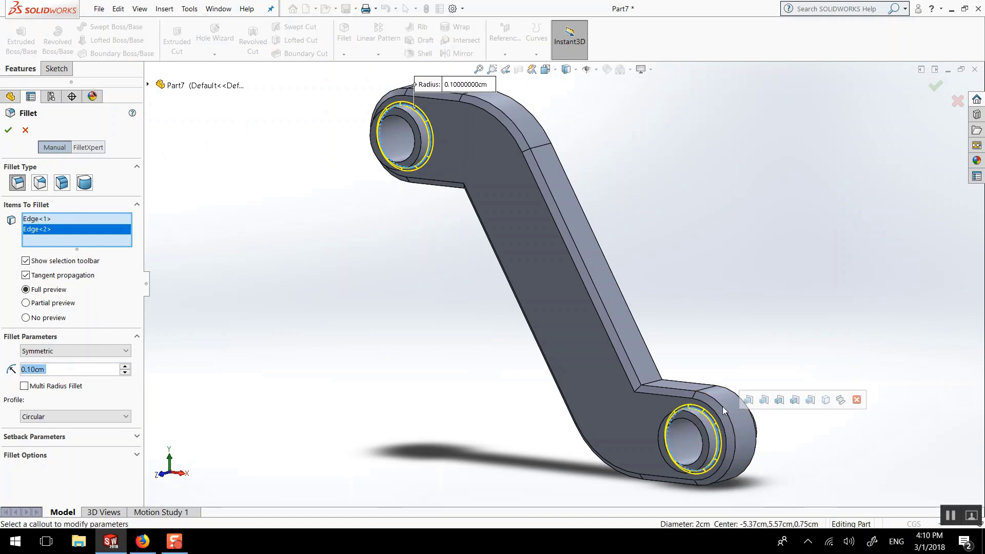
pyautogui.moveTo(698, 330); pyautogui.dragTo(537, 368, button='middle')
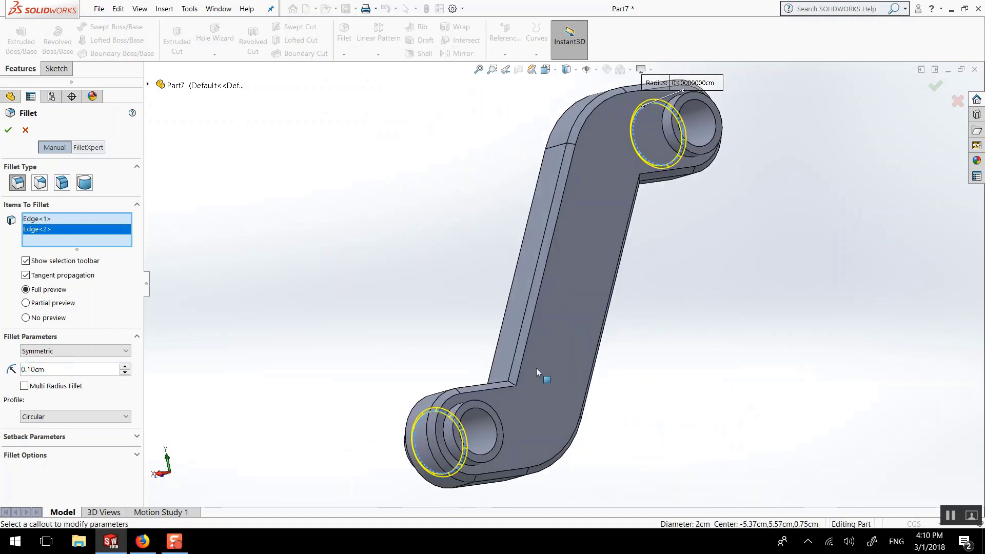
pyautogui.click(462, 410)
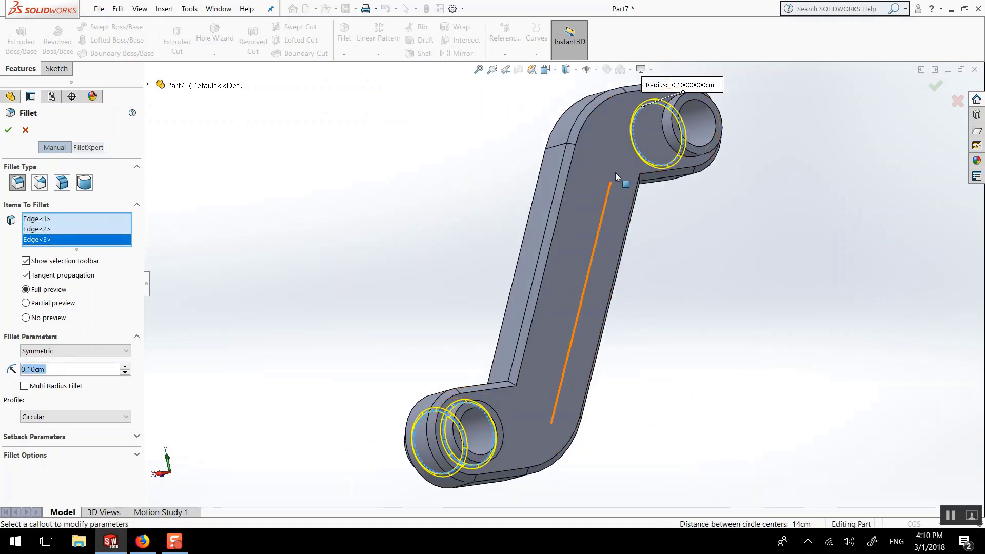
pyautogui.click(672, 102)
pyautogui.moveTo(439, 211); pyautogui.dragTo(541, 226, button='middle')
pyautogui.click(10, 130)
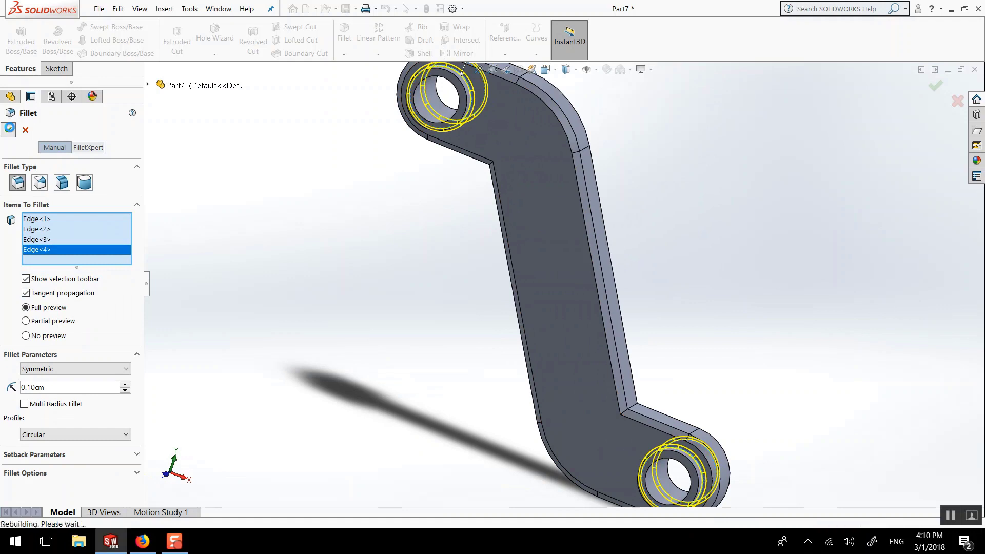
pyautogui.scroll(1, 572, 257)
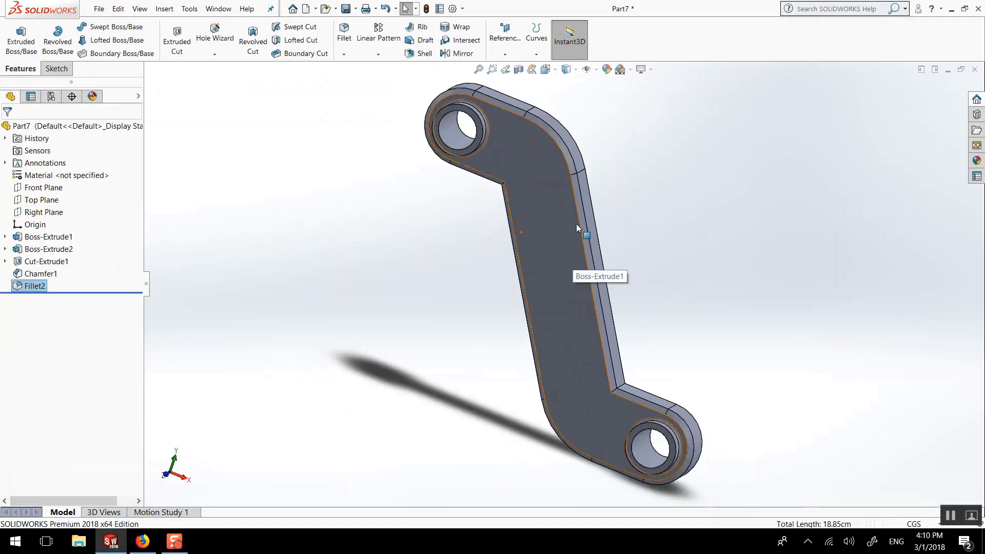
pyautogui.scroll(-1, 550, 135)
pyautogui.scroll(-1, 487, 125)
pyautogui.moveTo(487, 125)
pyautogui.mouseDown(button='middle')
pyautogui.moveTo(433, 154)
pyautogui.moveTo(465, 175)
pyautogui.moveTo(472, 134)
pyautogui.mouseUp(button='middle')
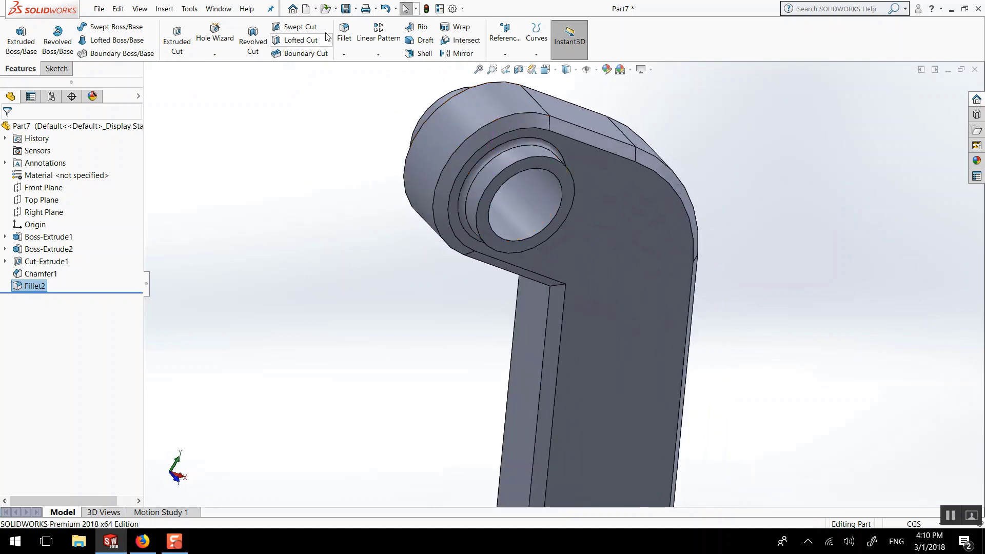
# Step: Fillet the ring-shaped end faces of both bosses, on both sides of the link, with a 0.025 cm radius
pyautogui.click(343, 32)
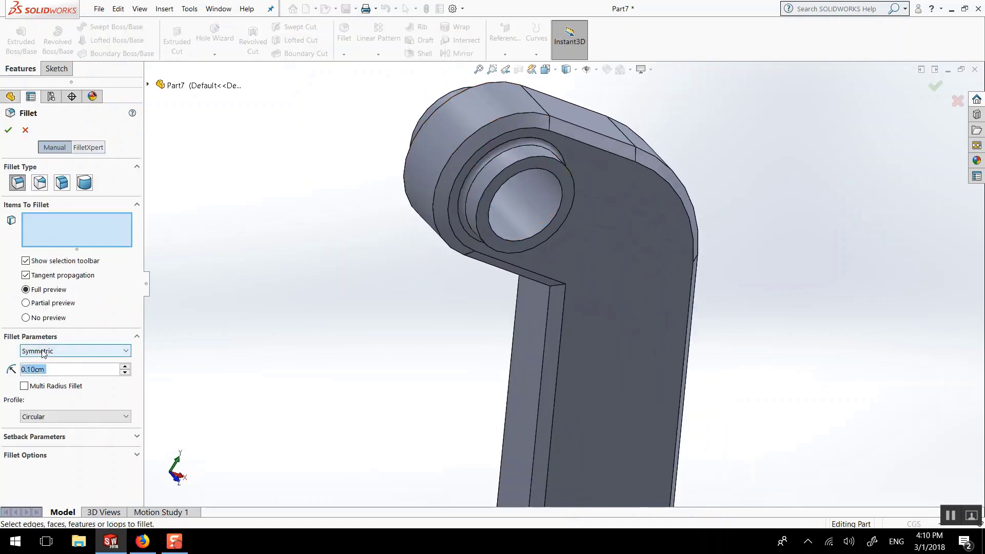
pyautogui.write('0.02')
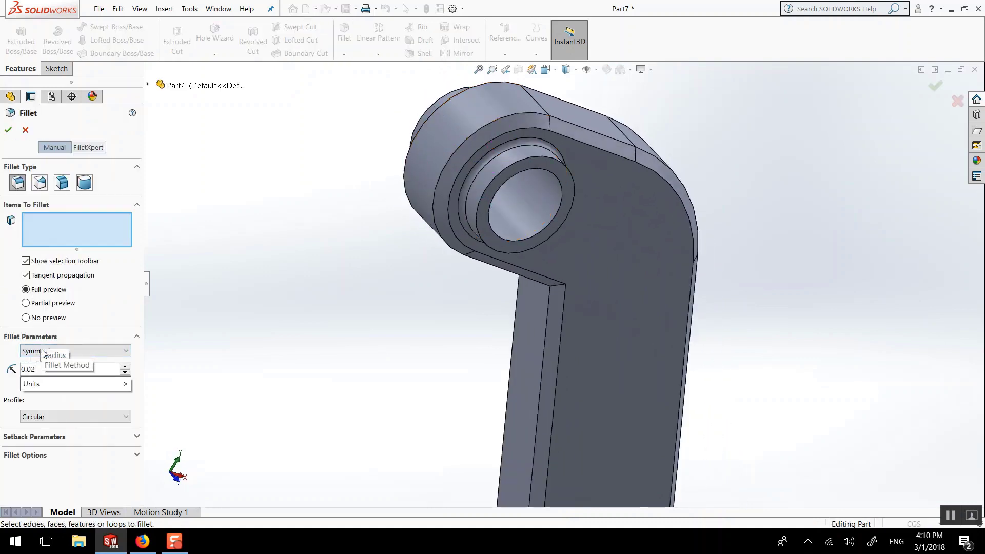
pyautogui.write('5')
pyautogui.press('Return')
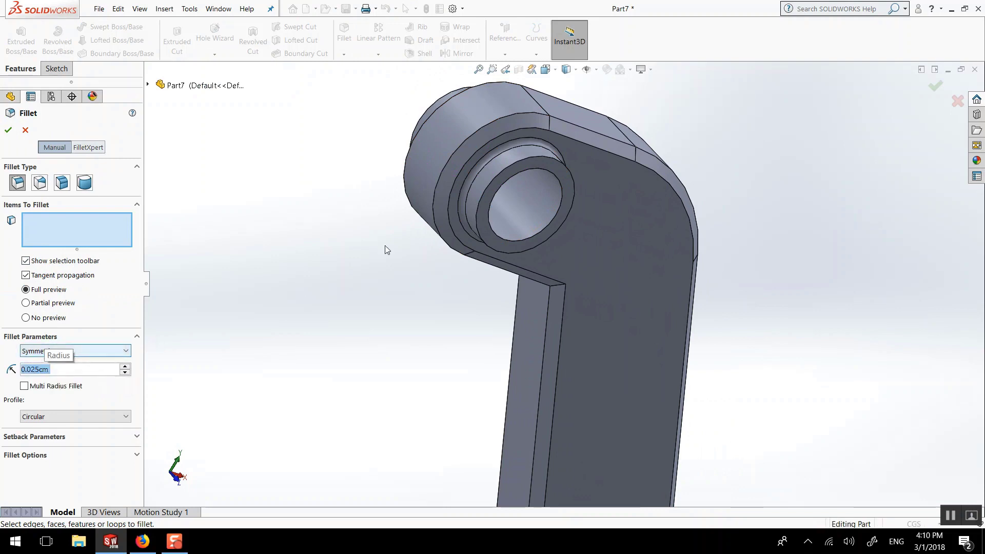
pyautogui.click(527, 164)
pyautogui.moveTo(528, 235); pyautogui.dragTo(439, 105, button='middle')
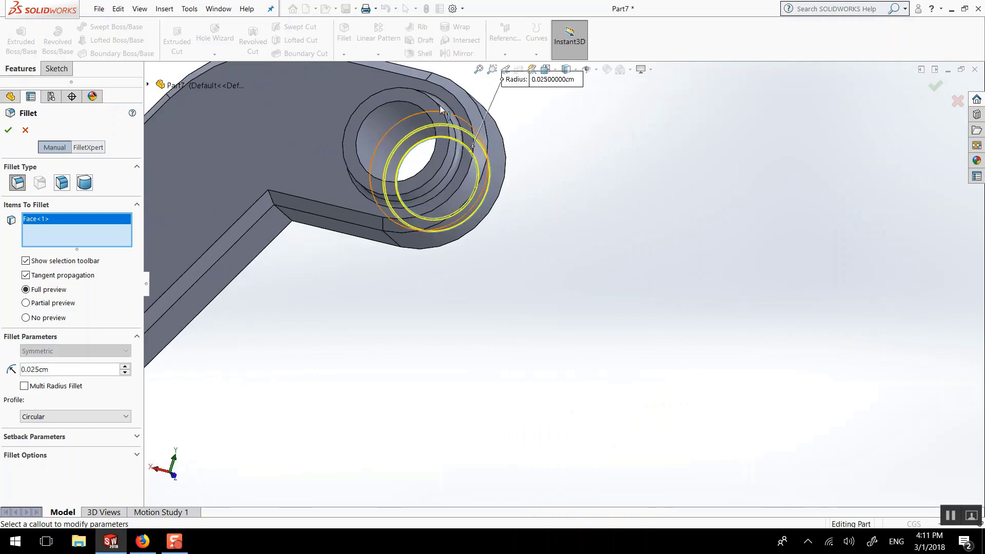
pyautogui.click(429, 107)
pyautogui.scroll(6, 398, 173)
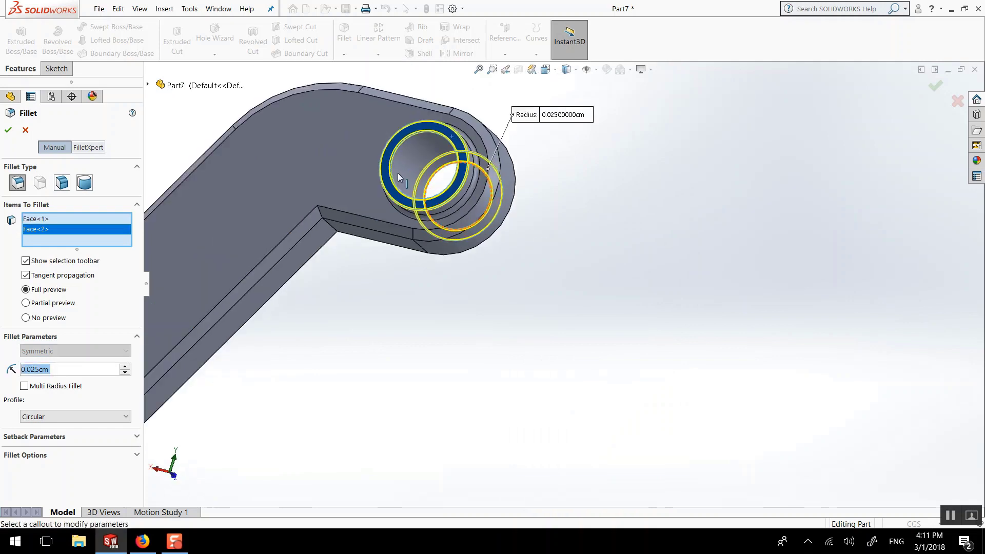
pyautogui.scroll(-3, 345, 367)
pyautogui.scroll(-2, 414, 263)
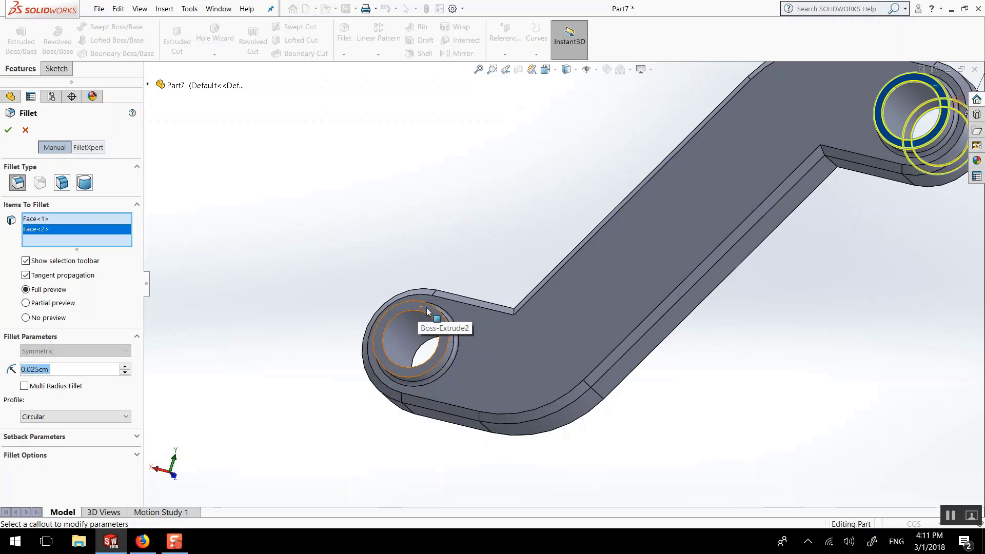
pyautogui.click(426, 307)
pyautogui.moveTo(352, 305); pyautogui.dragTo(359, 331, button='middle')
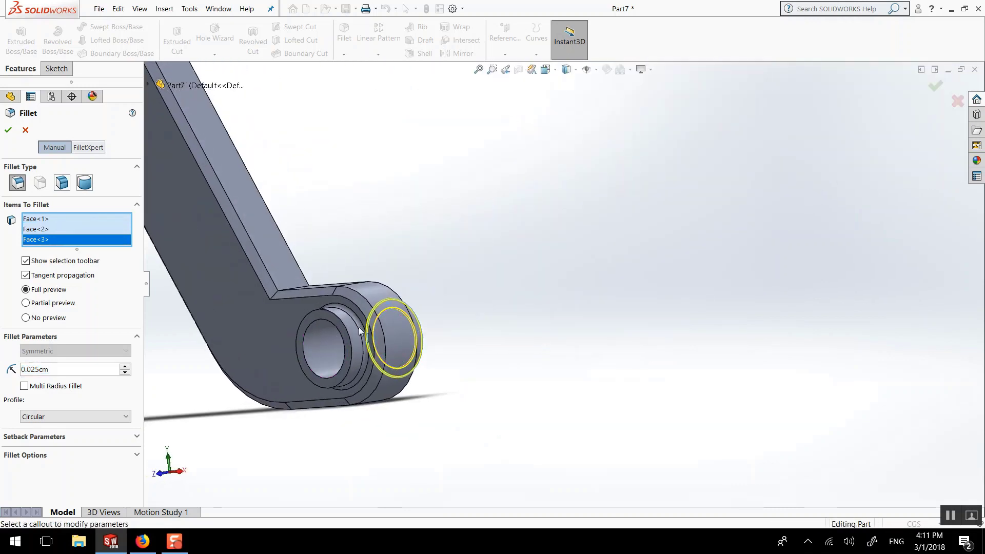
pyautogui.click(321, 316)
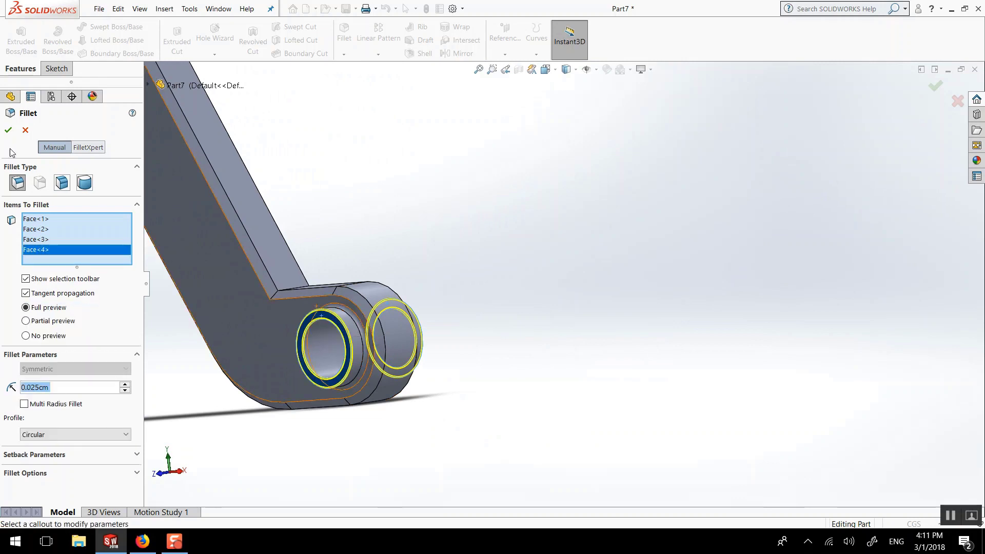
pyautogui.click(7, 130)
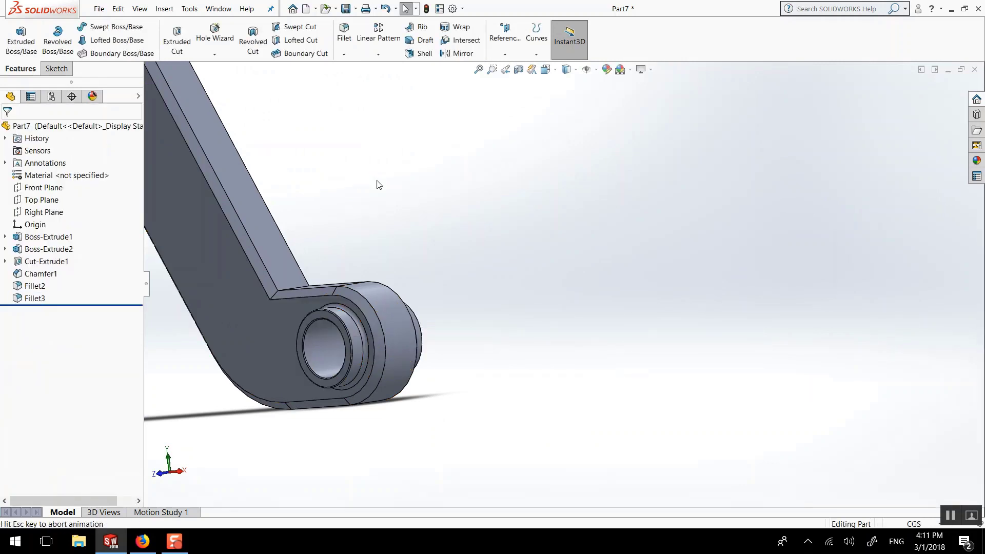
pyautogui.hotkey('ctrl', '7')
pyautogui.rightClick(423, 247)
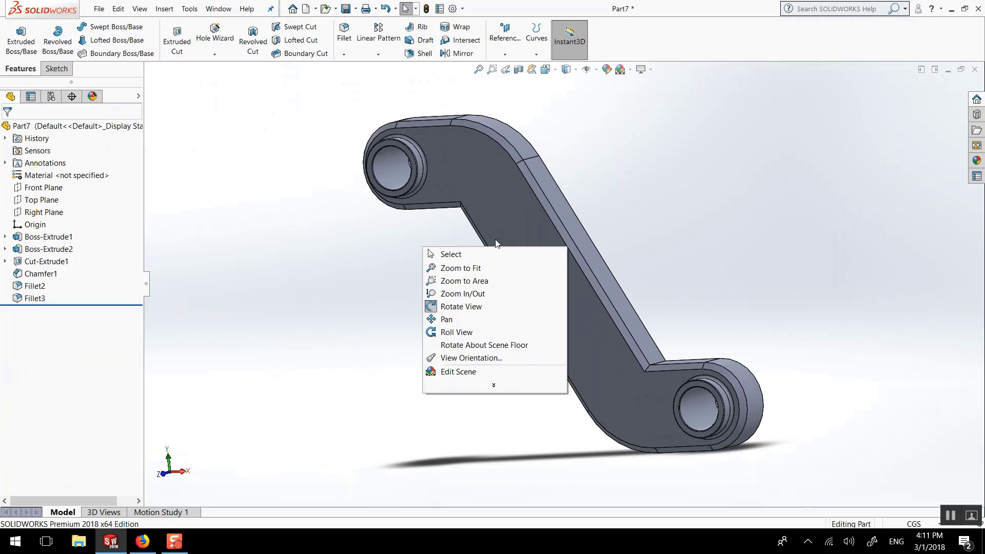